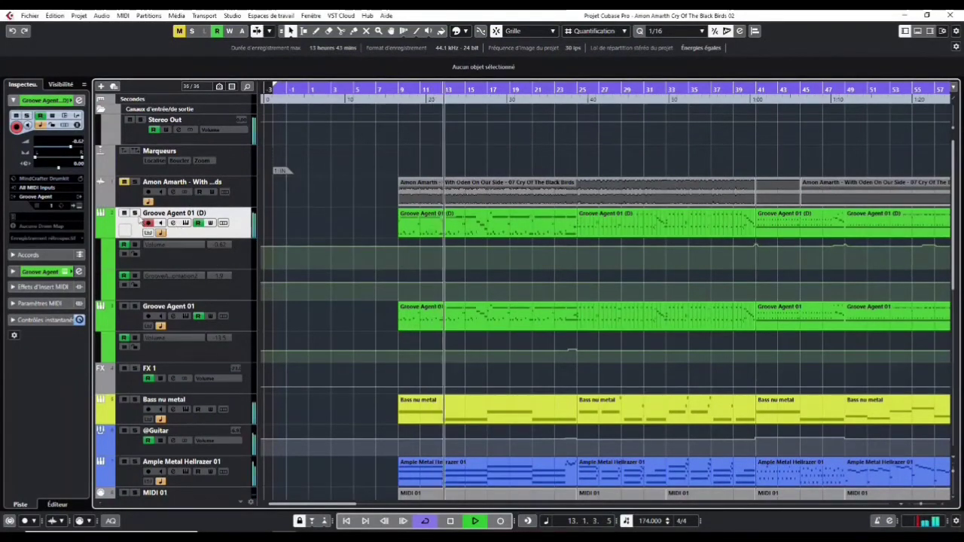
Step: Solo the Groove Agent 01 (D) track and play it while viewing the COB Drumset's edit page in Groove Agent
key("space")
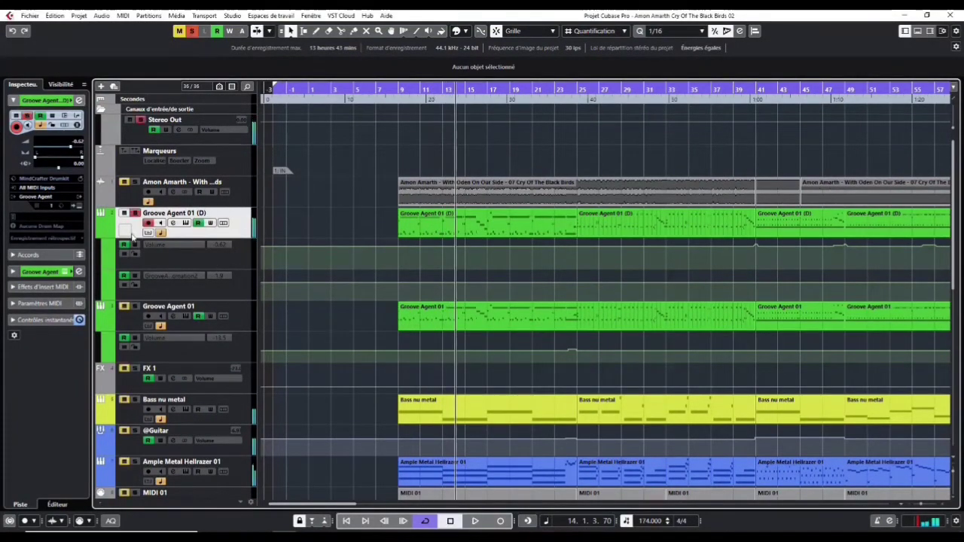
left_click(136, 214)
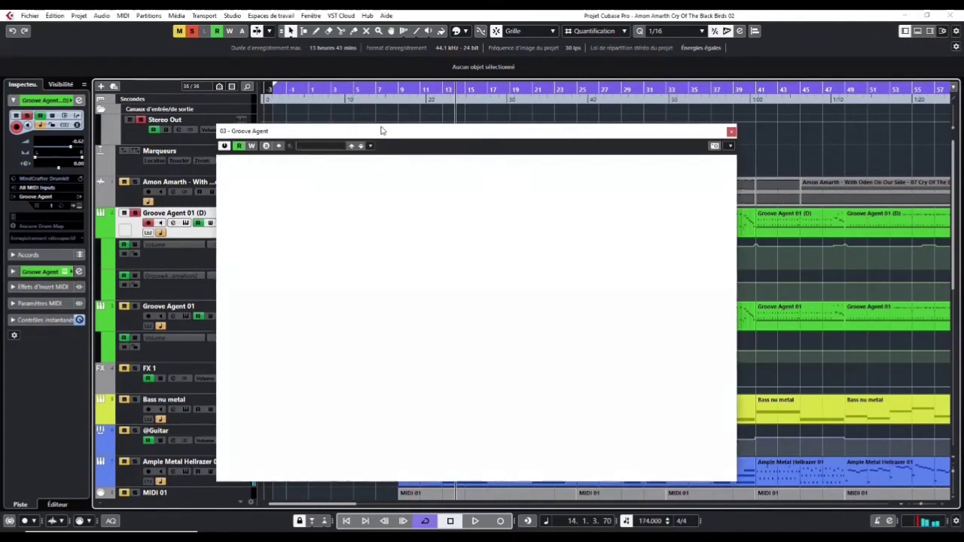
left_click_drag(381, 130, 390, 143)
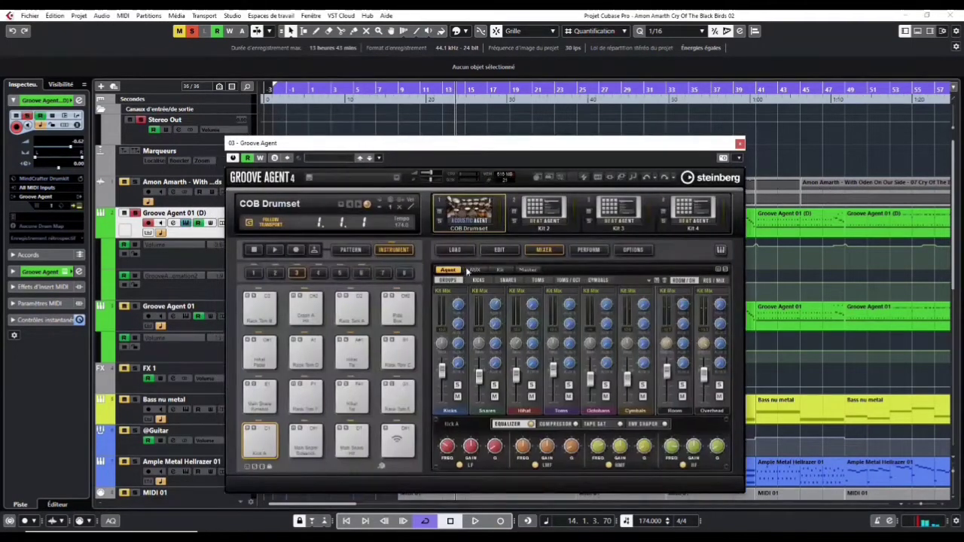
left_click(497, 250)
key("space")
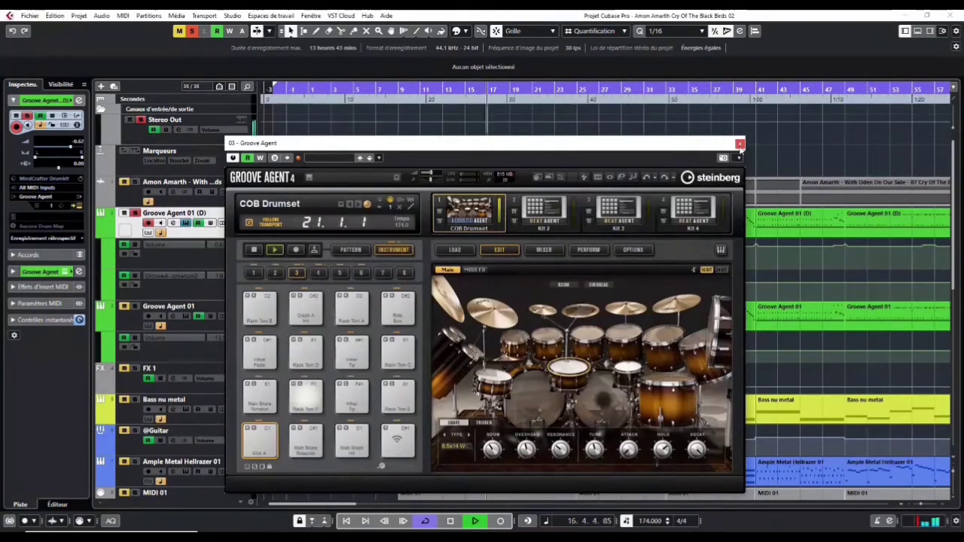
left_click(739, 144)
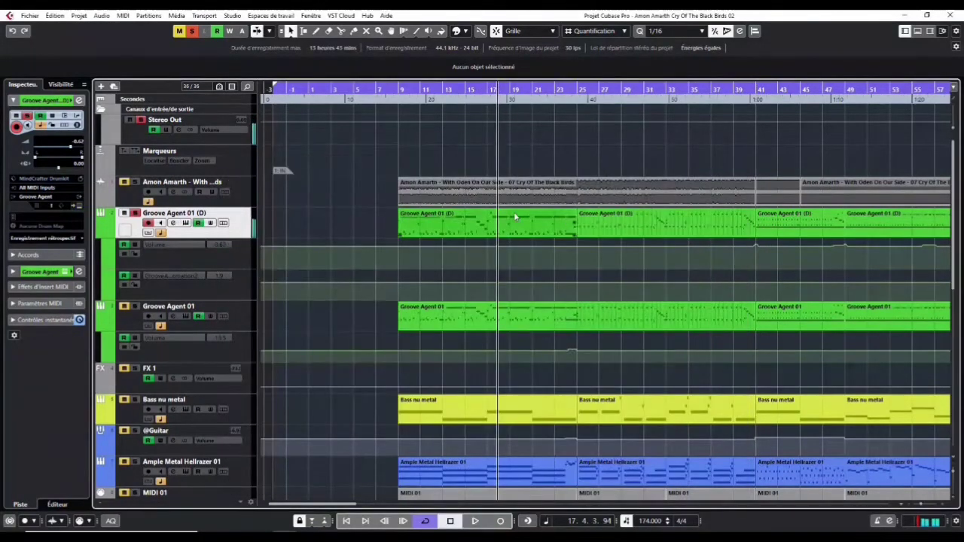
Step: Open the first Groove Agent 01 (D) part in the Key Editor and select the Do1/36 note at bar 17
left_click(515, 217)
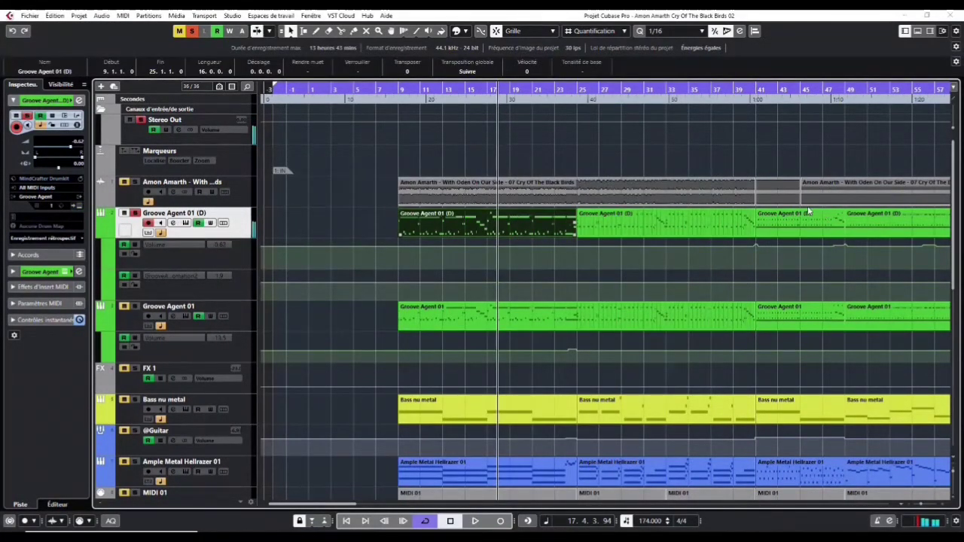
key("Return")
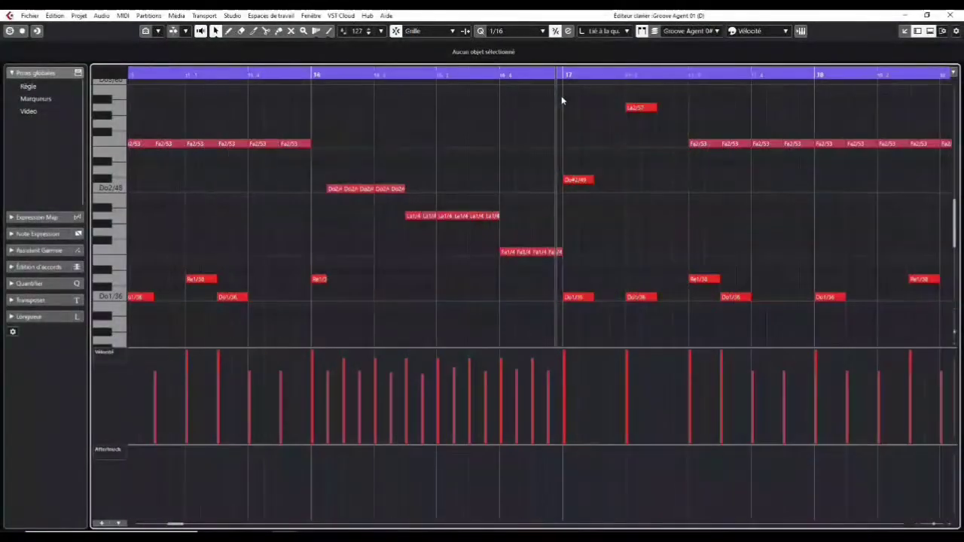
left_click(497, 320)
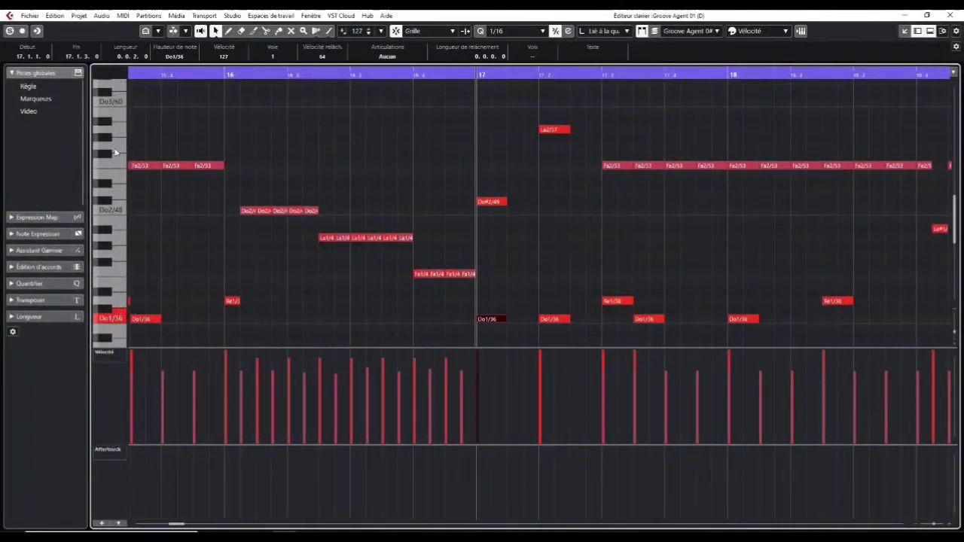
Step: Switch the quantize value to 1/8 and back to 1/16
left_click(537, 32)
left_click(523, 95)
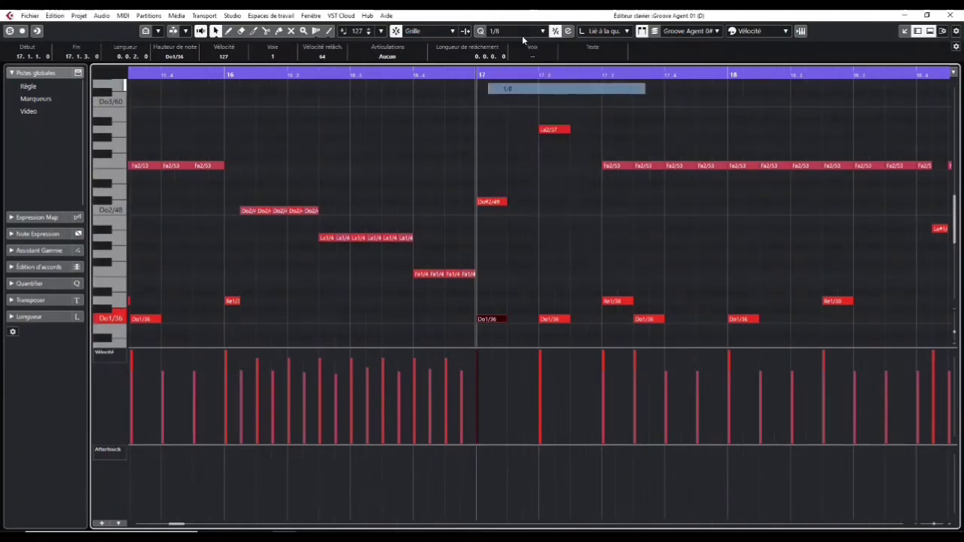
left_click(501, 31)
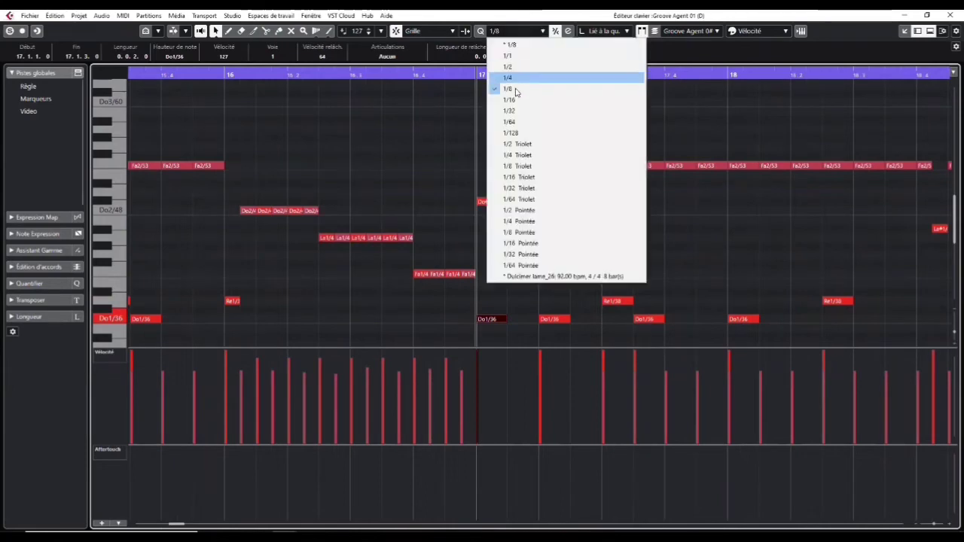
left_click(522, 100)
Step: Audition individual drum notes in bar 17, including the Do#2/49, Do1/36 and repeated Fa2/53 hits
left_click_drag(486, 151, 537, 178)
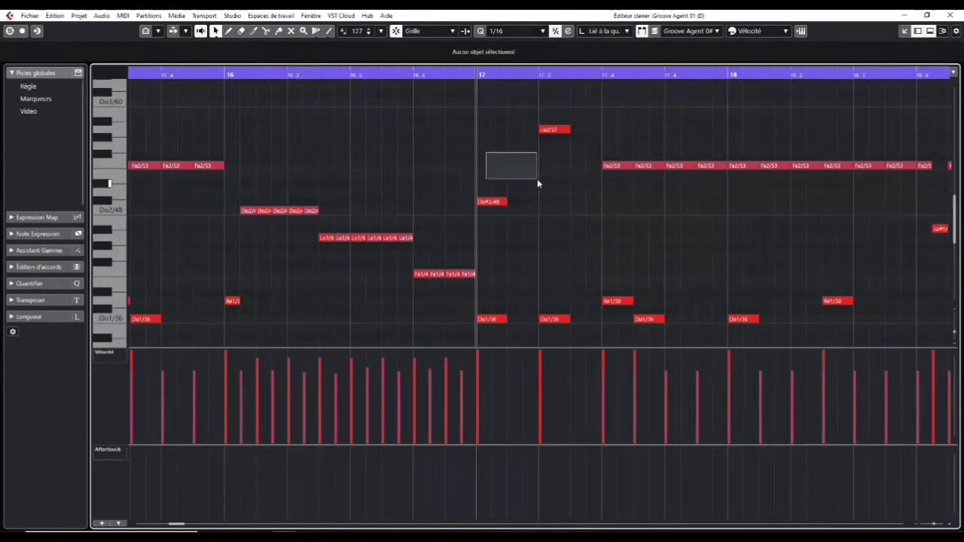
left_click(498, 202)
left_click(503, 304)
left_click(498, 319)
left_click(518, 298)
left_click(554, 318)
scroll(604, 262, "down", 1)
left_click_drag(618, 305, 600, 240)
left_click_drag(602, 118, 635, 186)
left_click(649, 159)
left_click(680, 159)
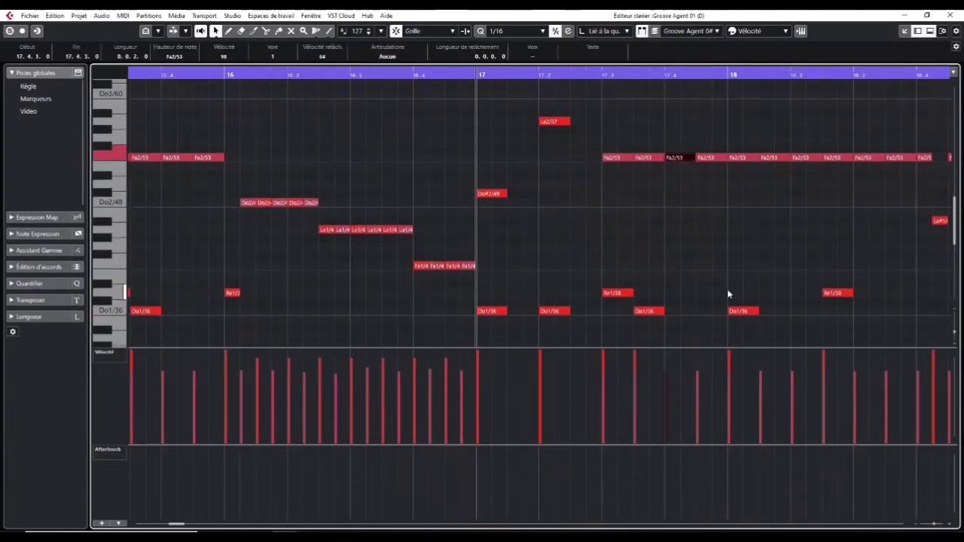
Step: Play through the drum part from bar 17 and examine its note pattern up to the part's end at bar 25
left_click_drag(589, 283, 376, 284)
key("space")
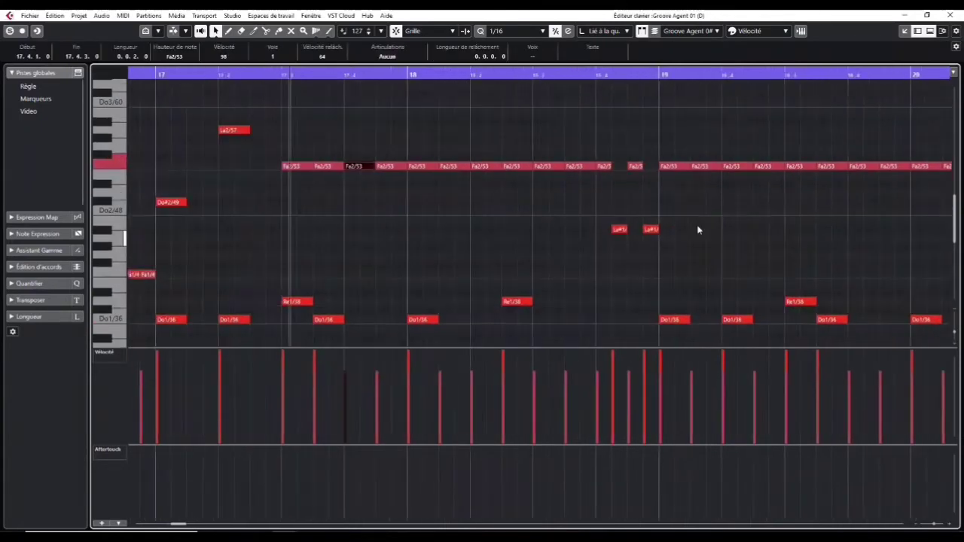
left_click_drag(548, 227, 444, 224)
left_click_drag(791, 211, 263, 219)
scroll(795, 221, "right", 8)
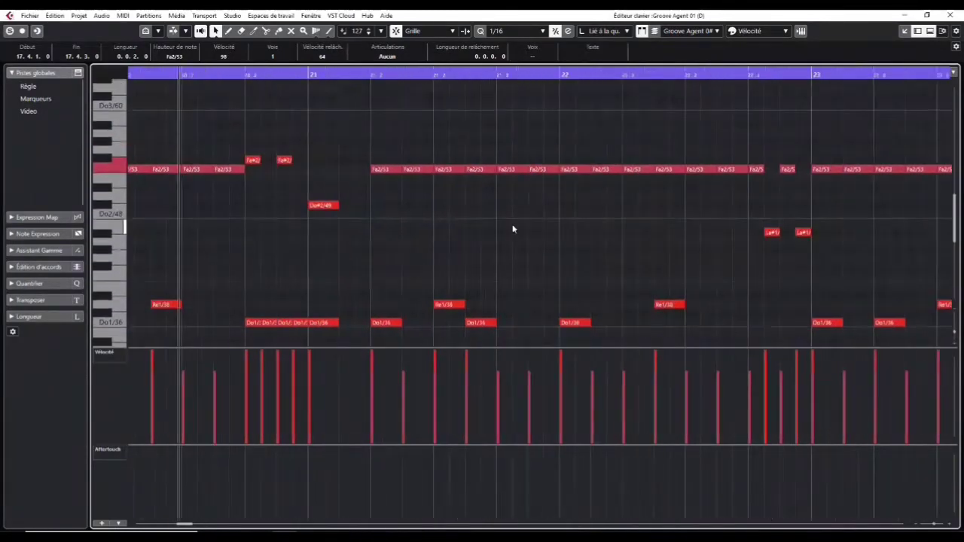
left_click(426, 74)
key("g")
left_click_drag(631, 235, 568, 224)
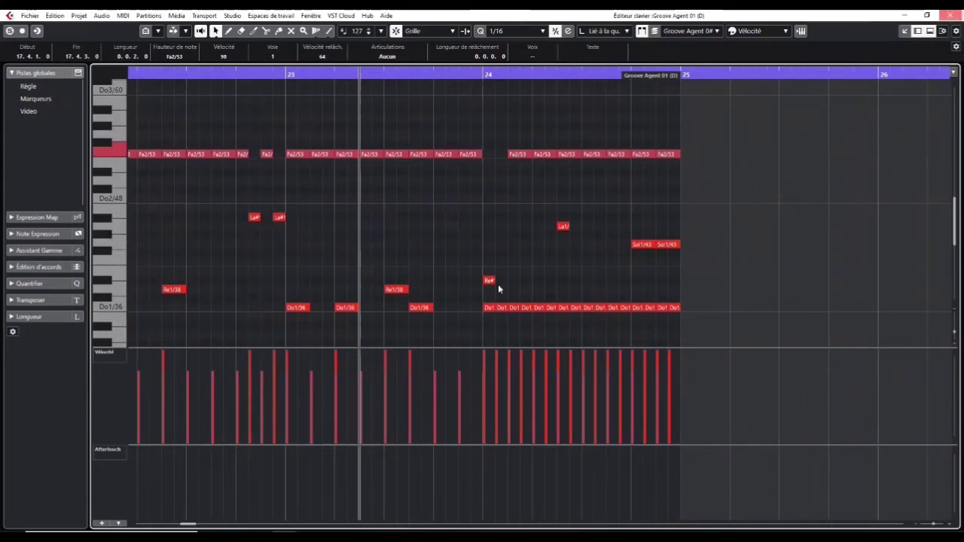
Step: Return to the project and play it with the Groove Agent 01 (D) and Bass nu metal tracks soloed
key("Return")
left_click(151, 241)
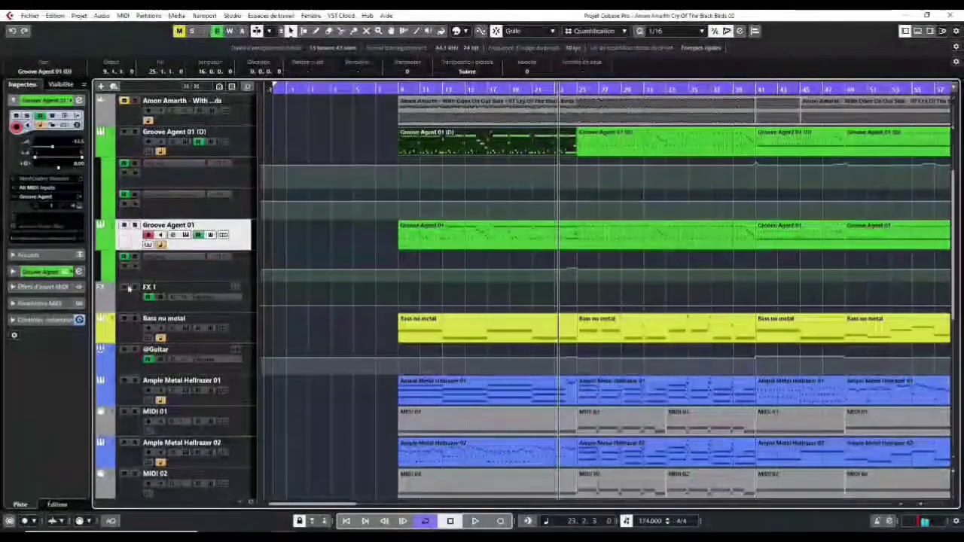
left_click(130, 151)
key("space")
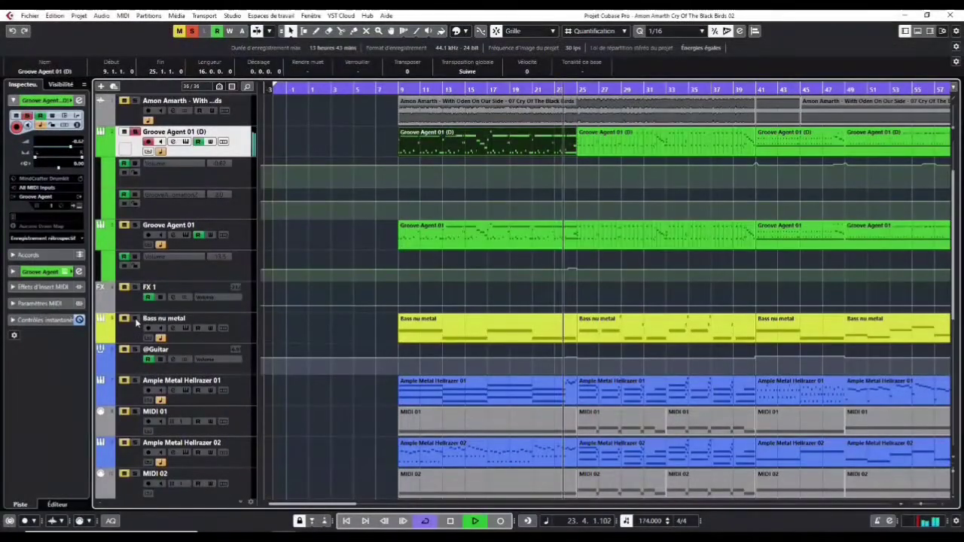
left_click(147, 330)
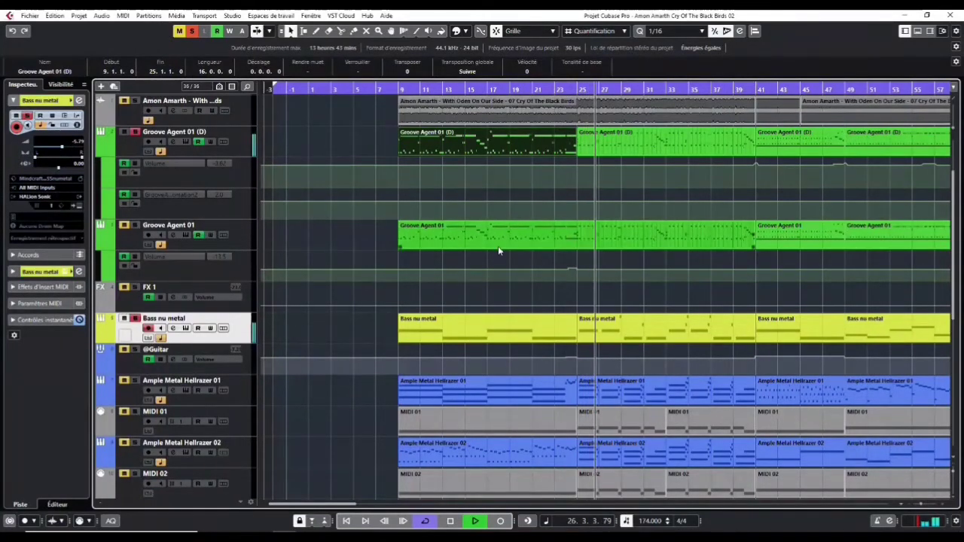
Step: Open the Groove Agent 01 (D) part at bar 25 in the Key Editor and examine its aftertouch events against the Fa#2/54 hits
double_click(609, 148)
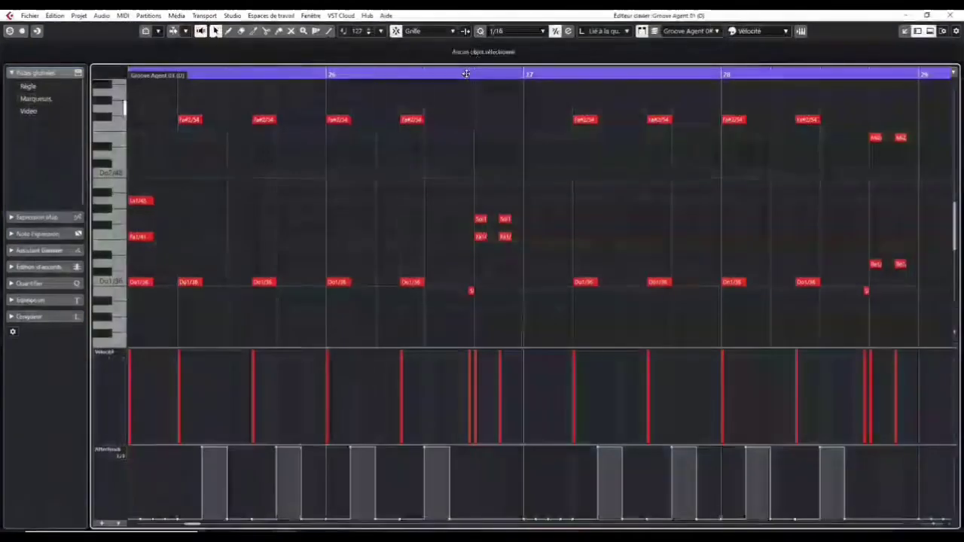
left_click_drag(466, 74, 314, 86)
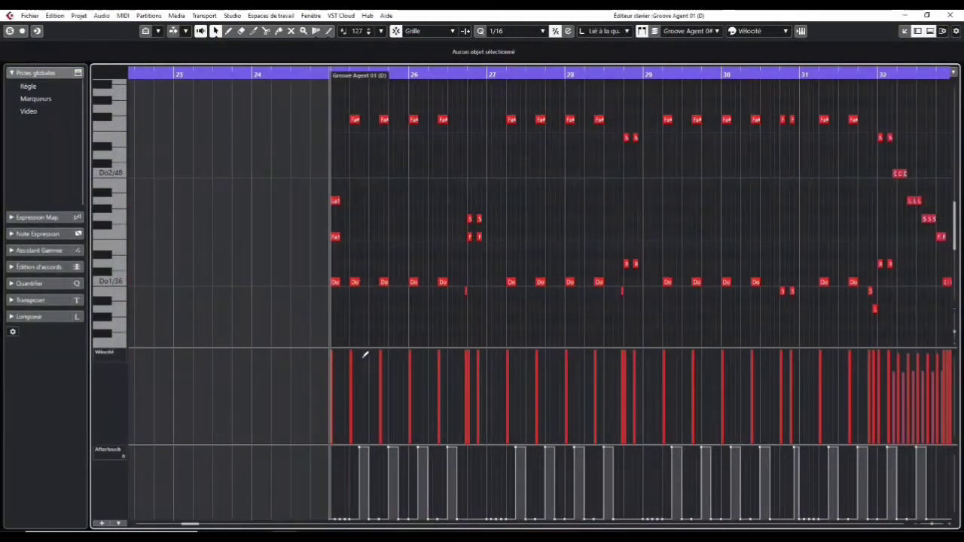
left_click_drag(326, 75, 338, 98)
left_click_drag(488, 478, 867, 418)
left_click(795, 470)
scroll(685, 468, "right", 3)
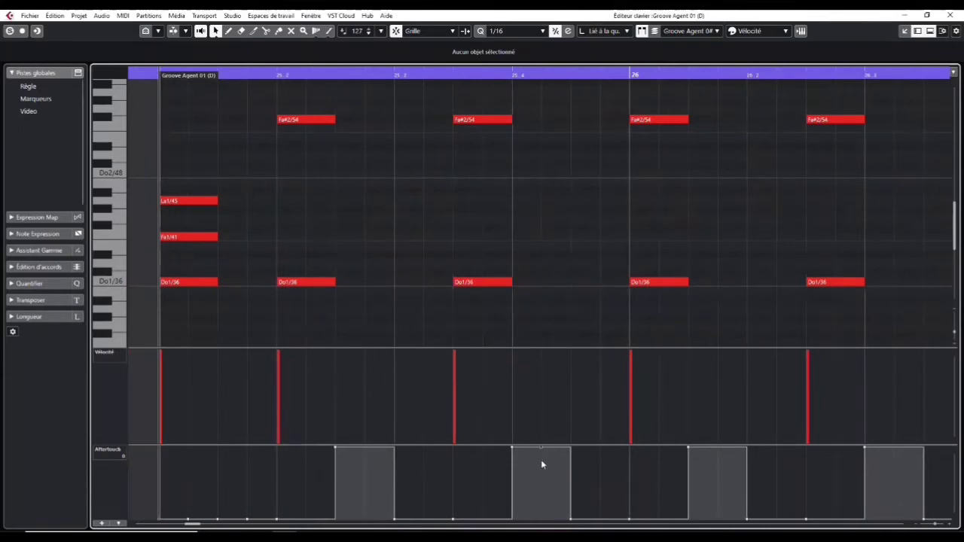
scroll(589, 456, "right", 1)
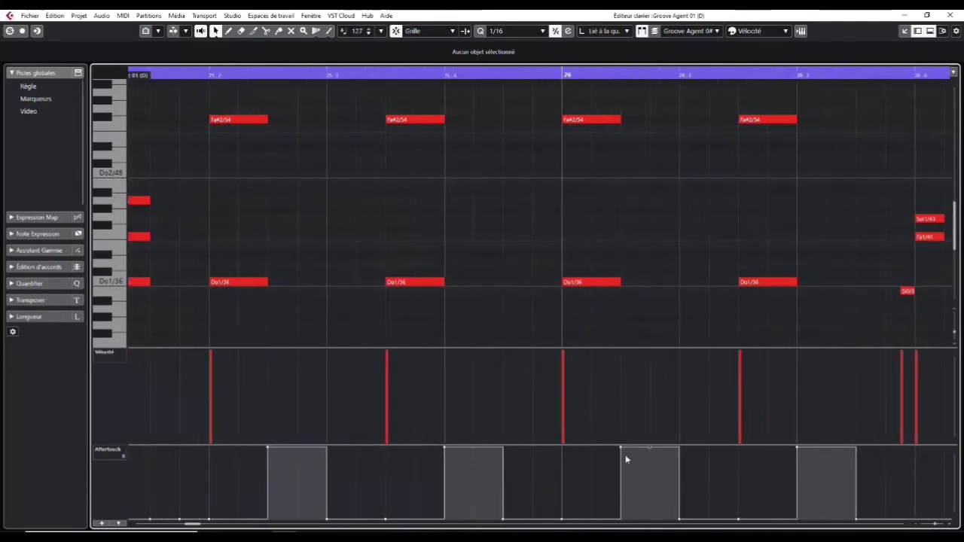
scroll(662, 460, "left", 1)
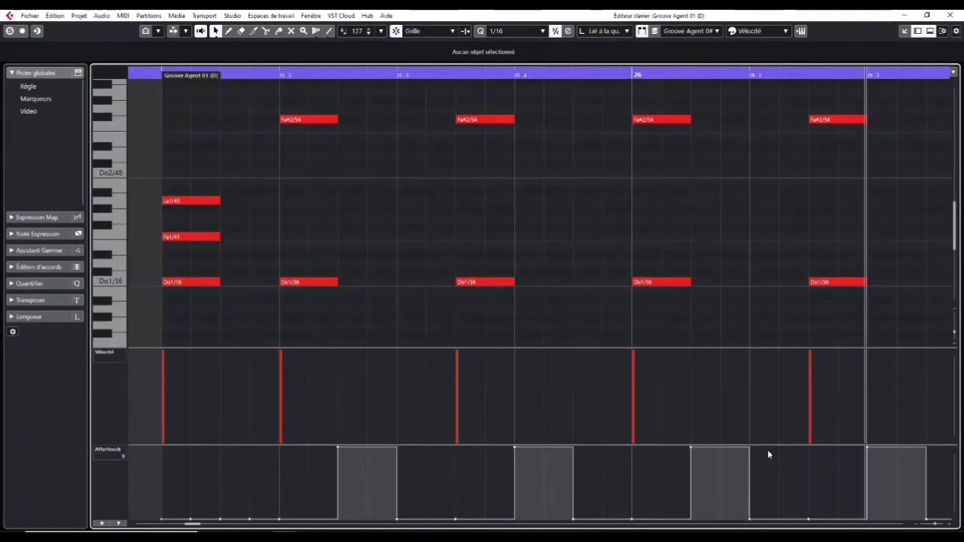
Step: Select the Fa#2/54 note at bar 26 and play the drum part from bar 25
left_click(634, 75)
left_click(643, 123)
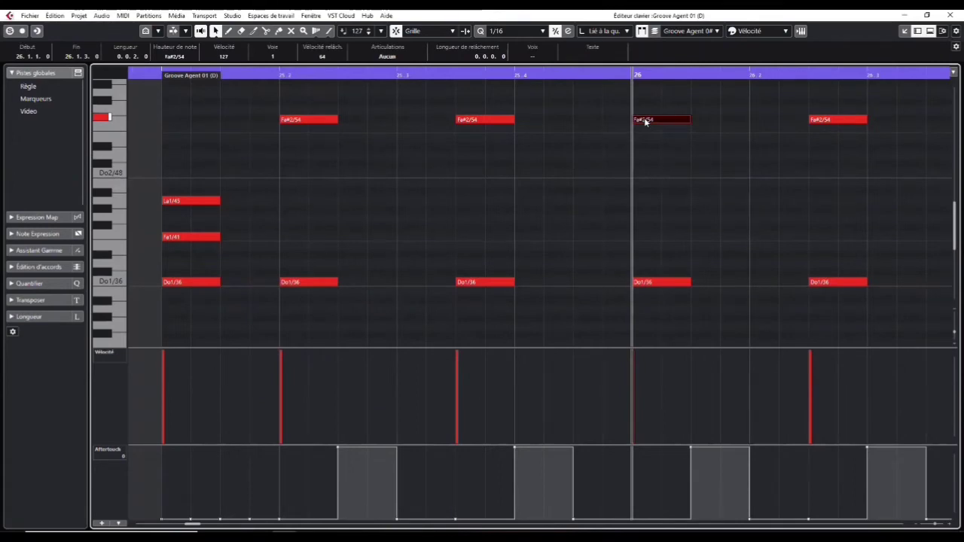
left_click_drag(358, 250, 303, 234)
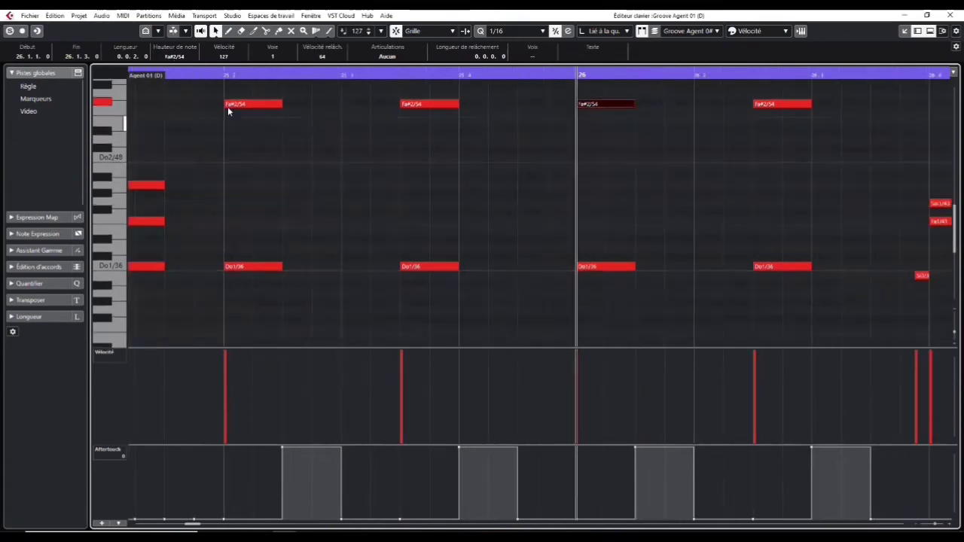
scroll(205, 72, "down", 2)
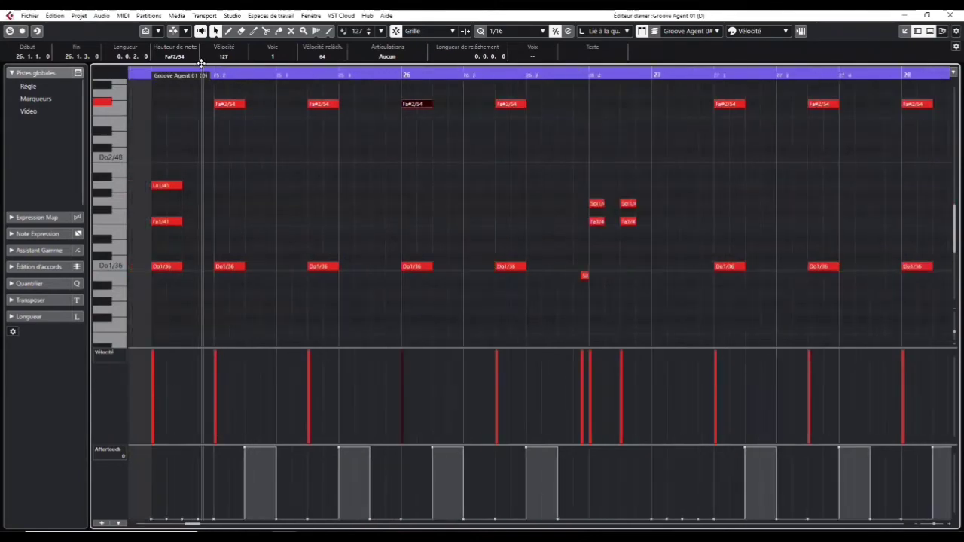
key("space")
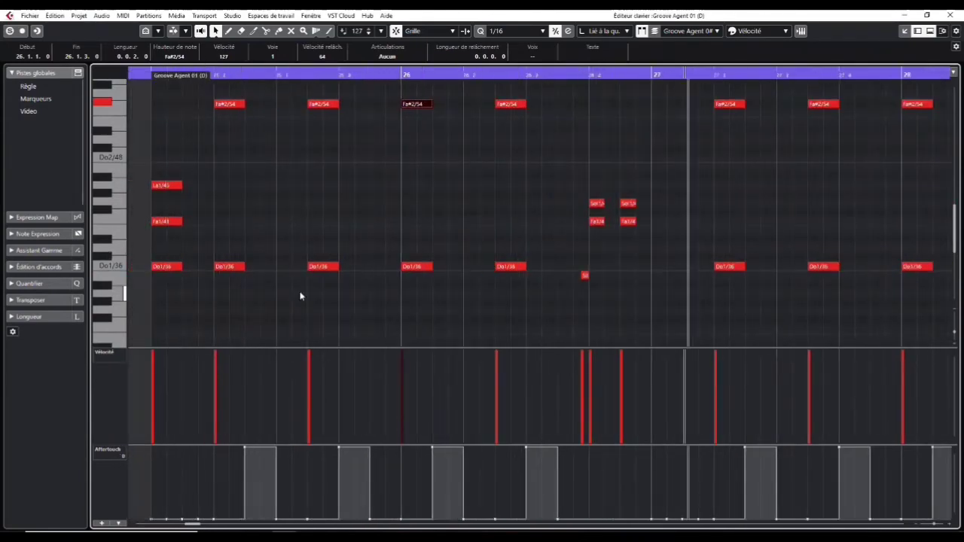
key("space")
left_click(947, 15)
key("s")
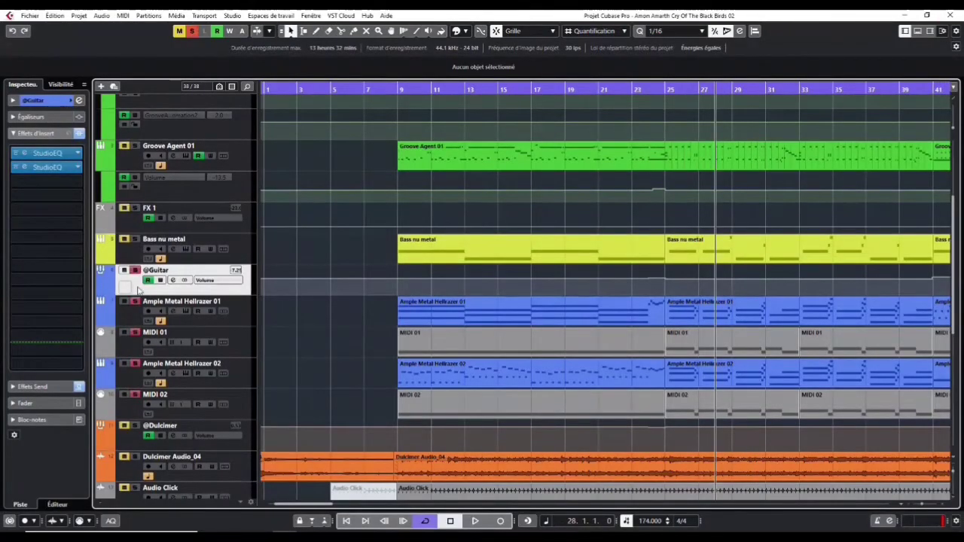
key("space")
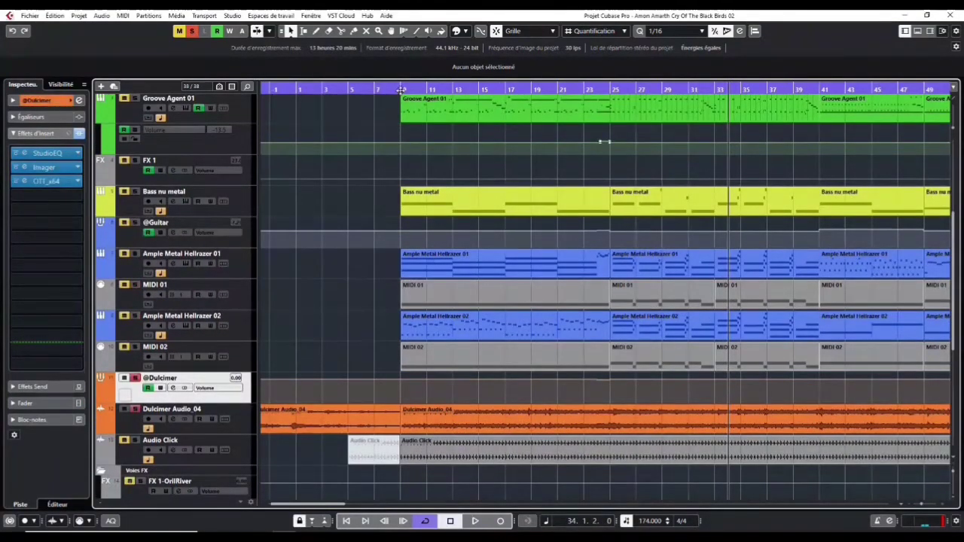
left_click(400, 90)
key("h")
key("space")
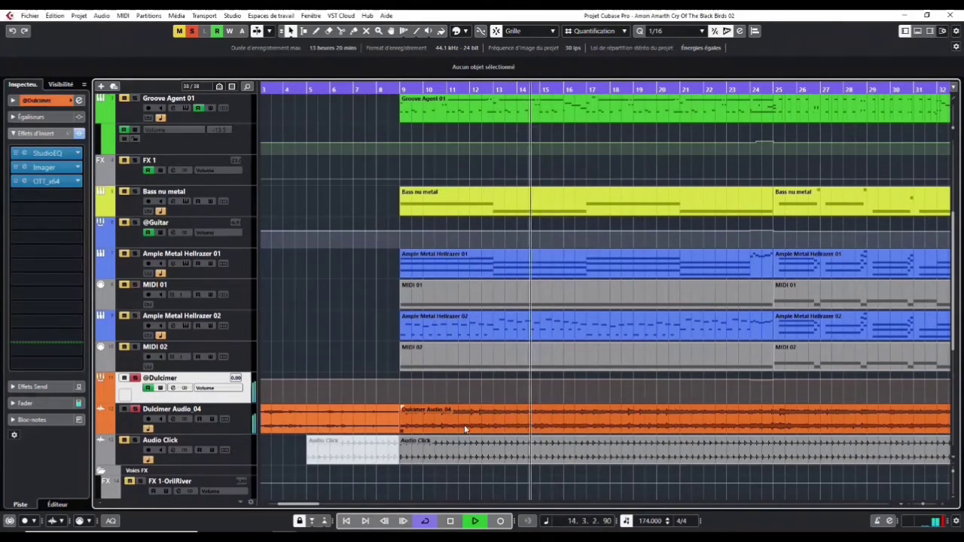
key("space")
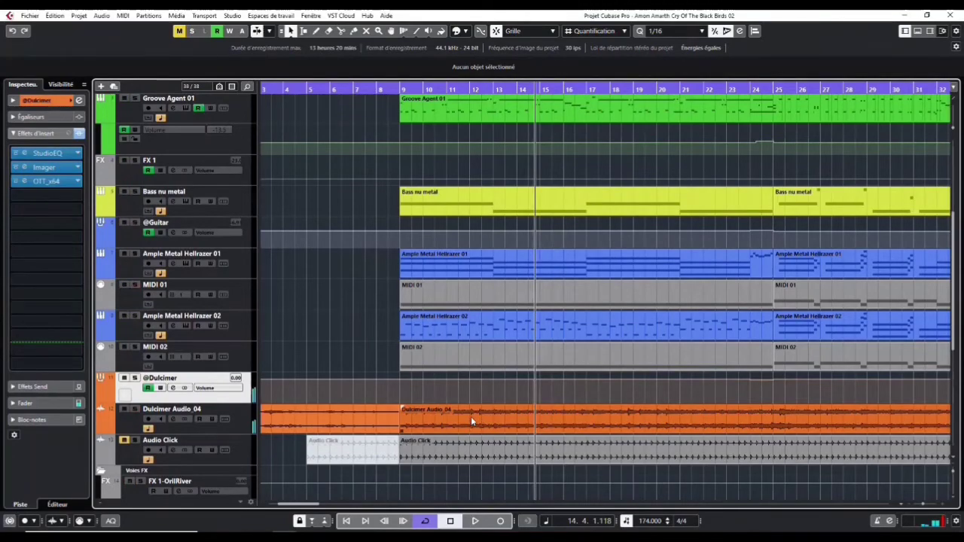
Step: Open the Dulcimer Audio_04 event in the Sample Editor and select the range from 9.1.4.102 to 9.2.3.20
double_click(470, 416)
scroll(670, 249, "left", 3)
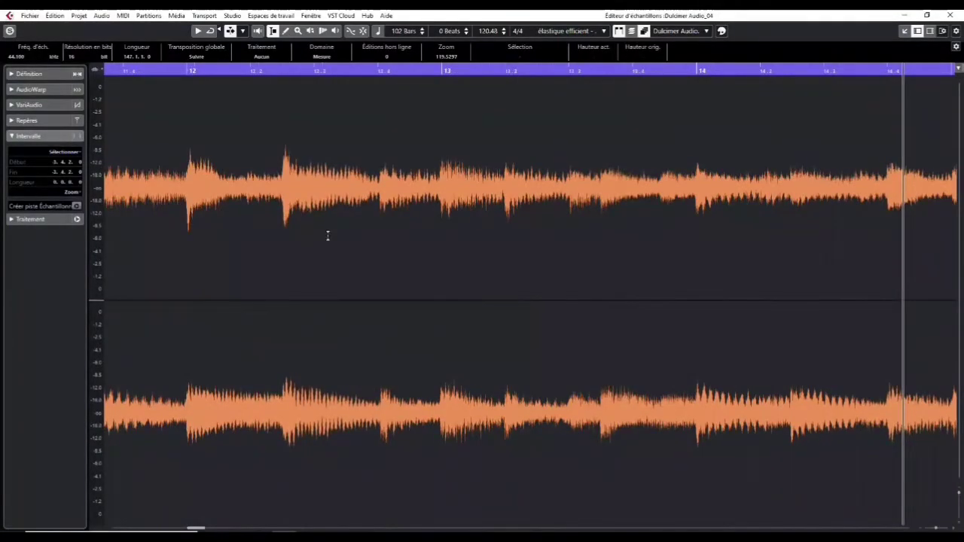
scroll(276, 148, "left", 4)
scroll(223, 191, "left", 1)
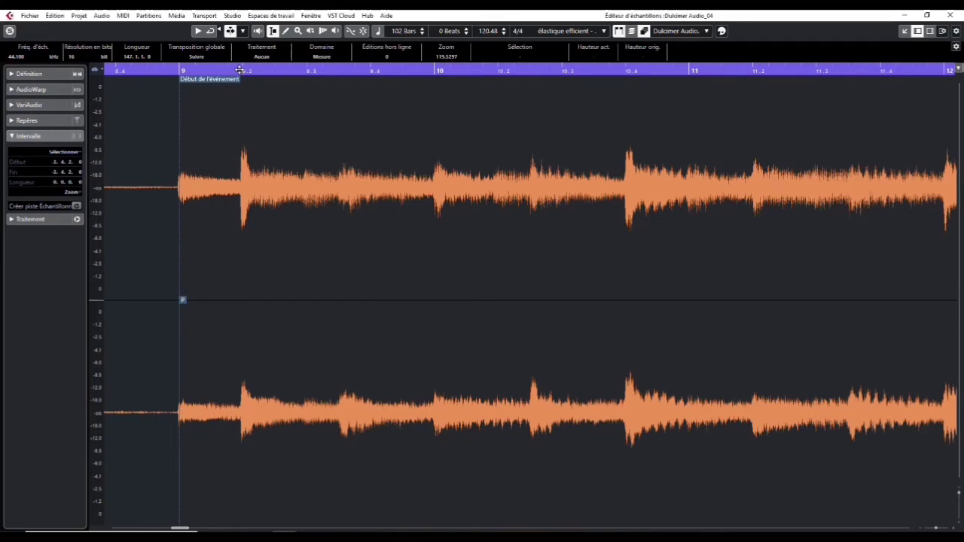
left_click_drag(240, 70, 233, 86)
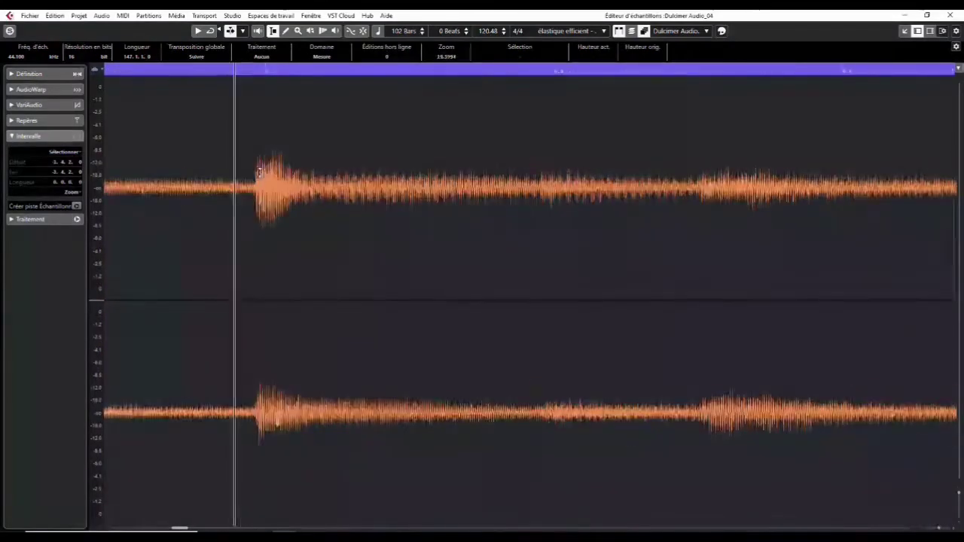
left_click_drag(256, 171, 422, 181)
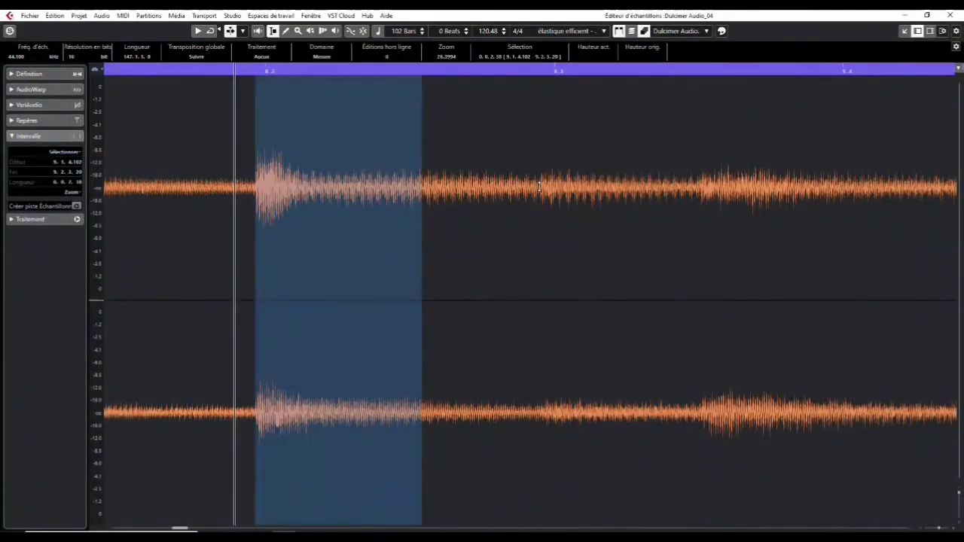
Step: Extend the audio selection to 9.2.4.92, and then select only the attack from 9.1.4.103 to 9.2.1.80
left_click_drag(539, 184, 539, 186)
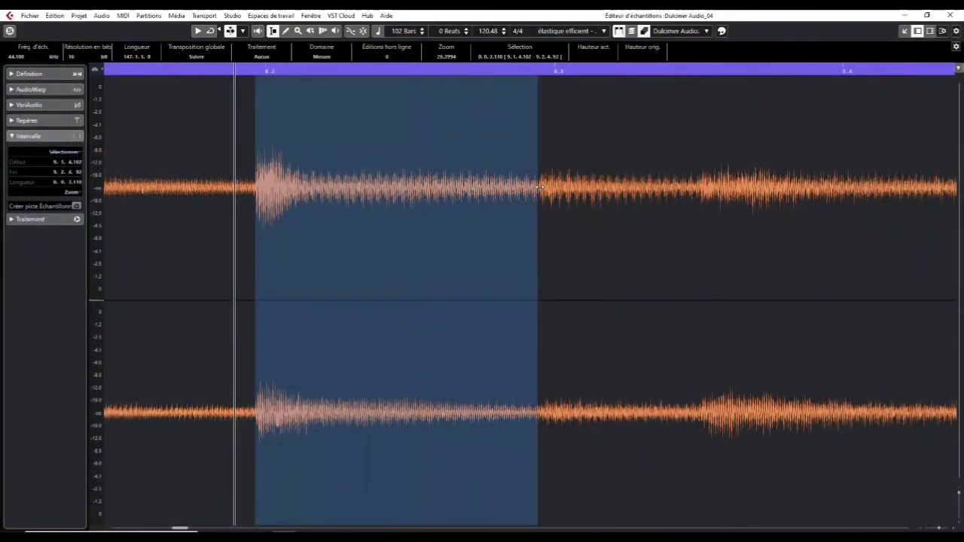
left_click(268, 169)
left_click_drag(256, 174, 313, 180)
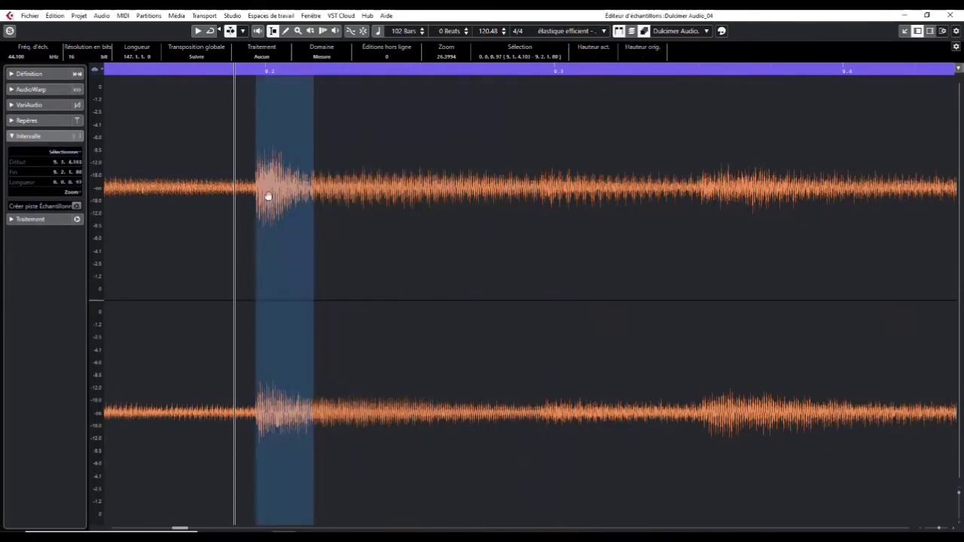
key("shift+Left")
left_click(260, 169)
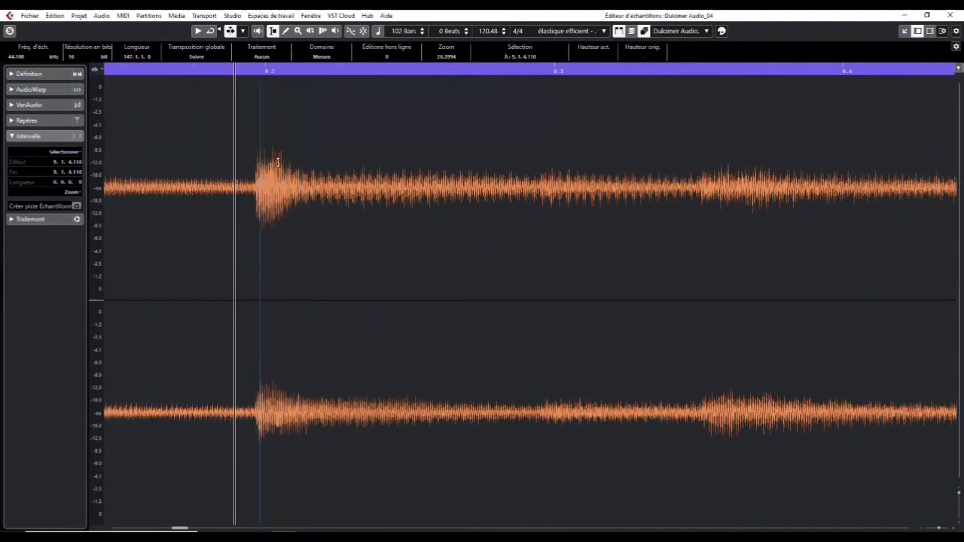
Step: Select the dulcimer note from 9.1.4.102 to 9.2.4.96, and then shorten the range to start at 9.2.1.63
left_click(268, 156)
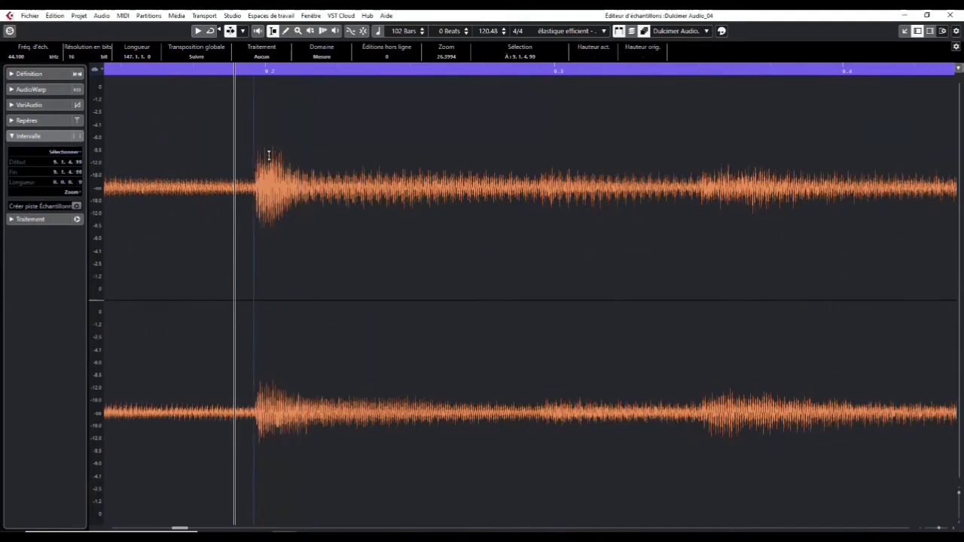
left_click(431, 183, "shift")
left_click(535, 192, "shift")
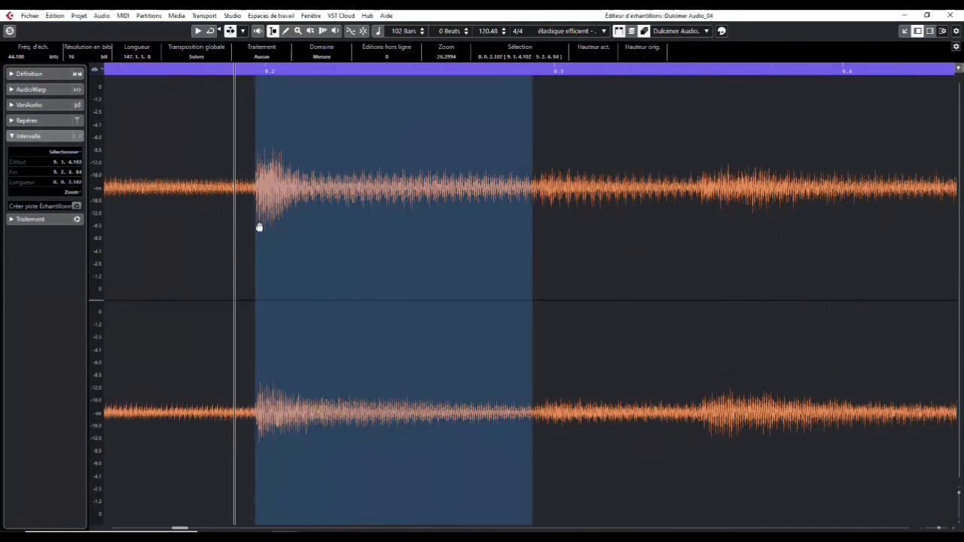
key("shift+Right")
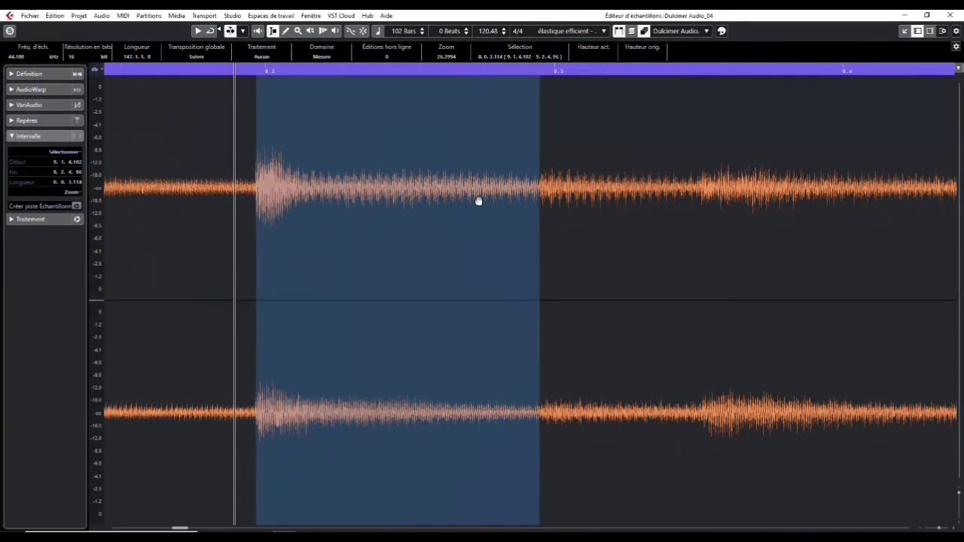
key("alt+Right")
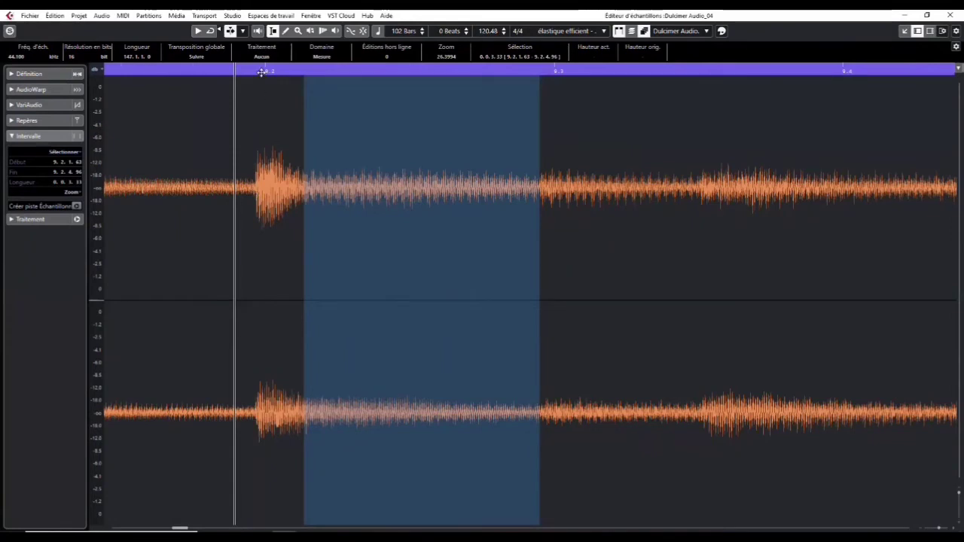
Step: Clear the range selection, examine the waveform from bar 9 to bar 12, and close the Sample Editor
left_click(253, 68)
mouse_move(246, 64)
left_mouse_down()
mouse_move(234, 62)
mouse_move(232, 72)
left_mouse_up()
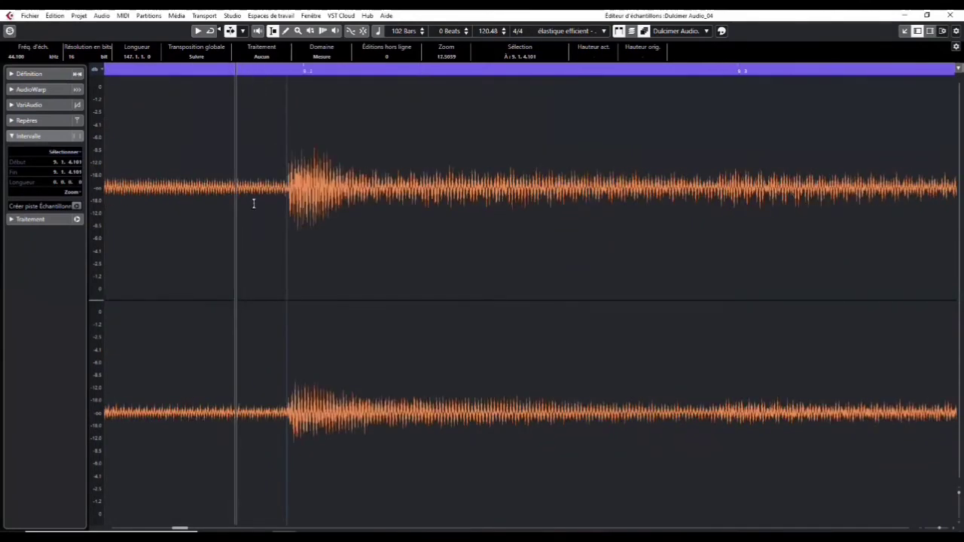
key("g")
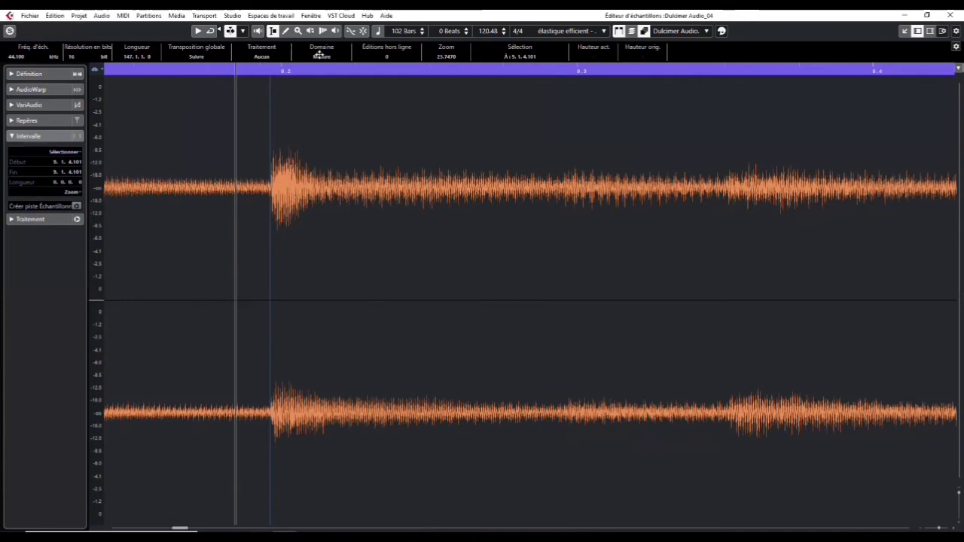
left_click_drag(319, 55, 305, 65)
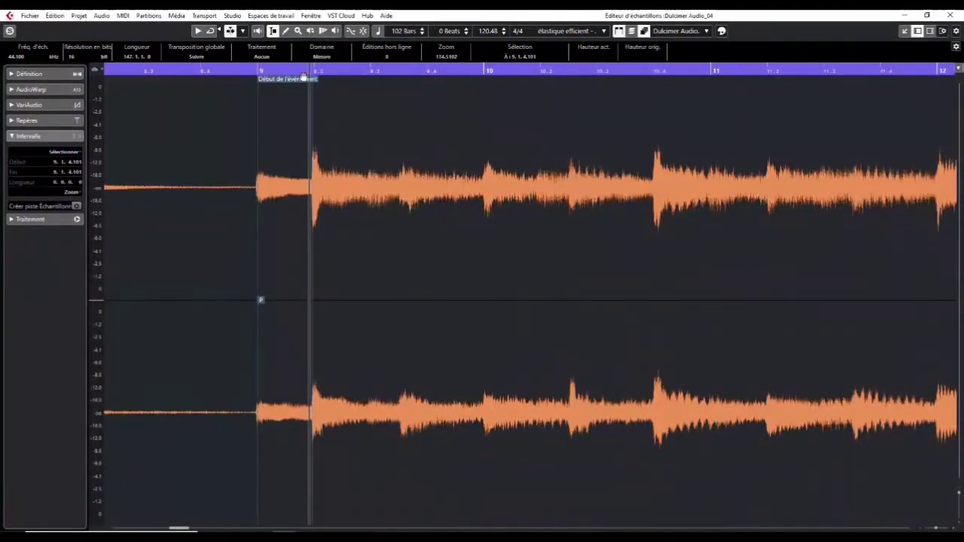
key("h")
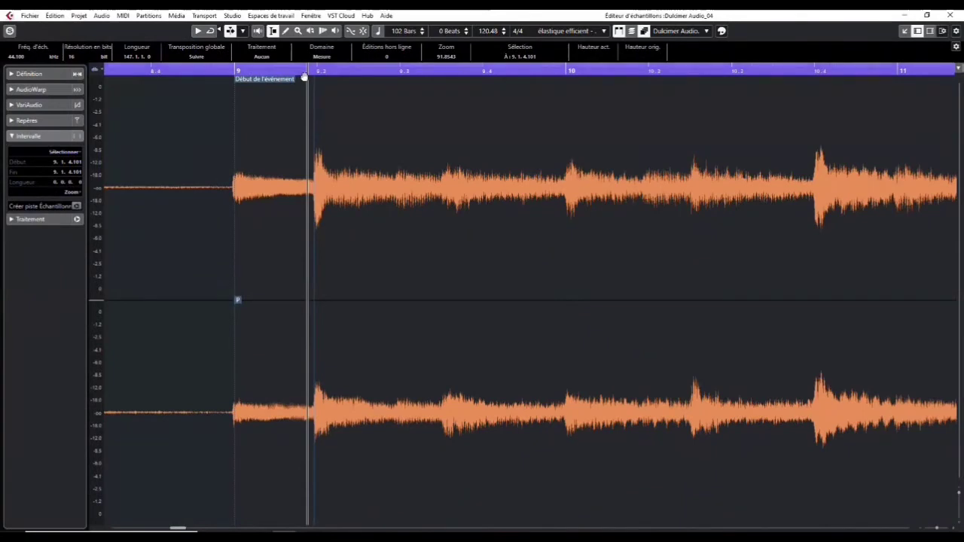
left_click(950, 15)
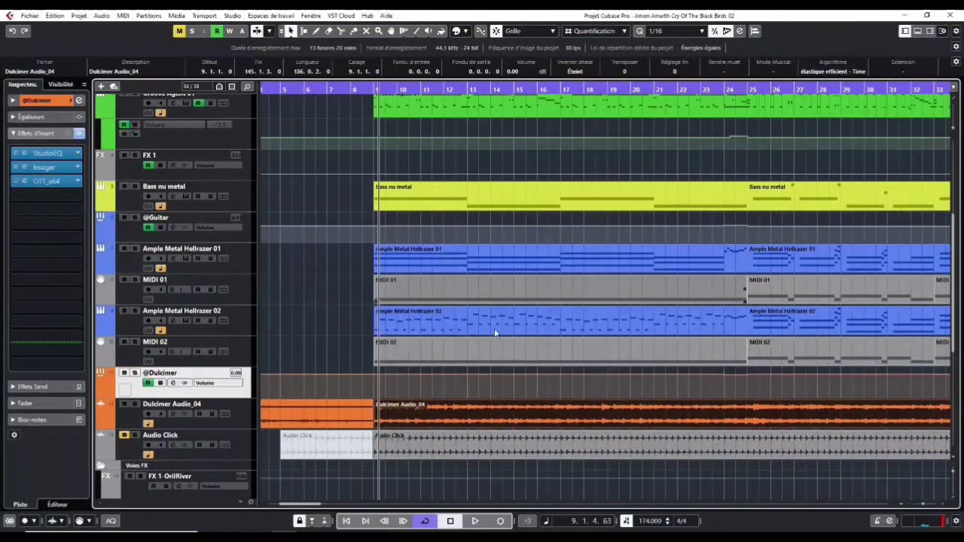
scroll(451, 334, "right", 1)
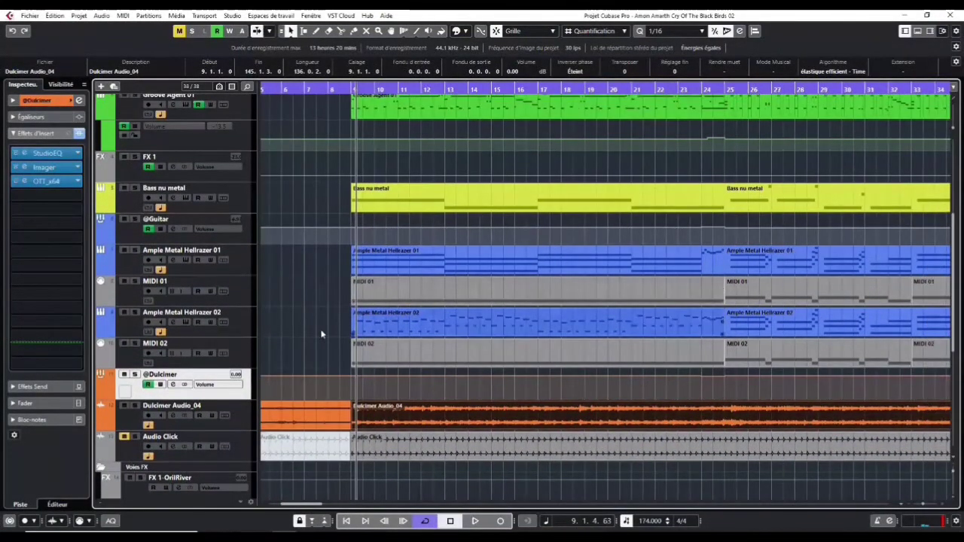
left_click(416, 305)
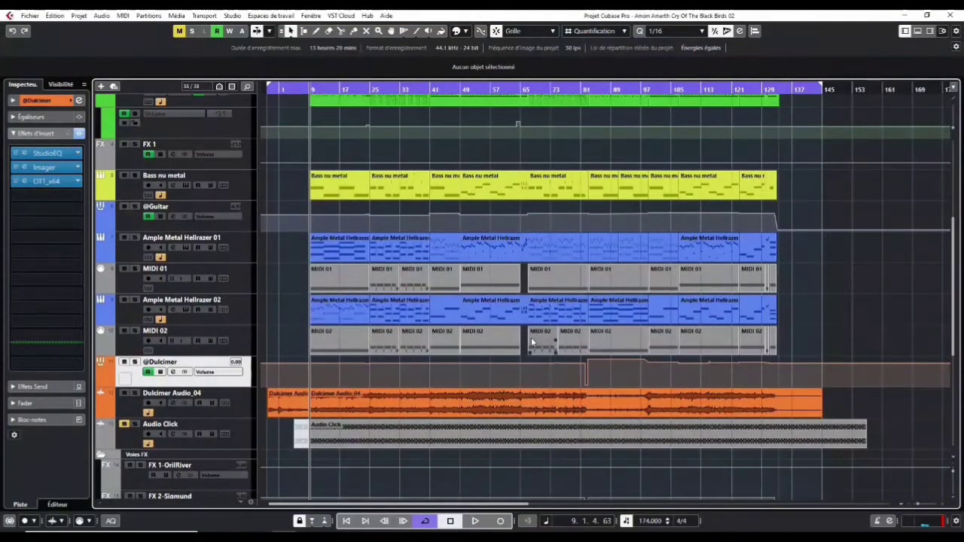
scroll(518, 325, "down", 1)
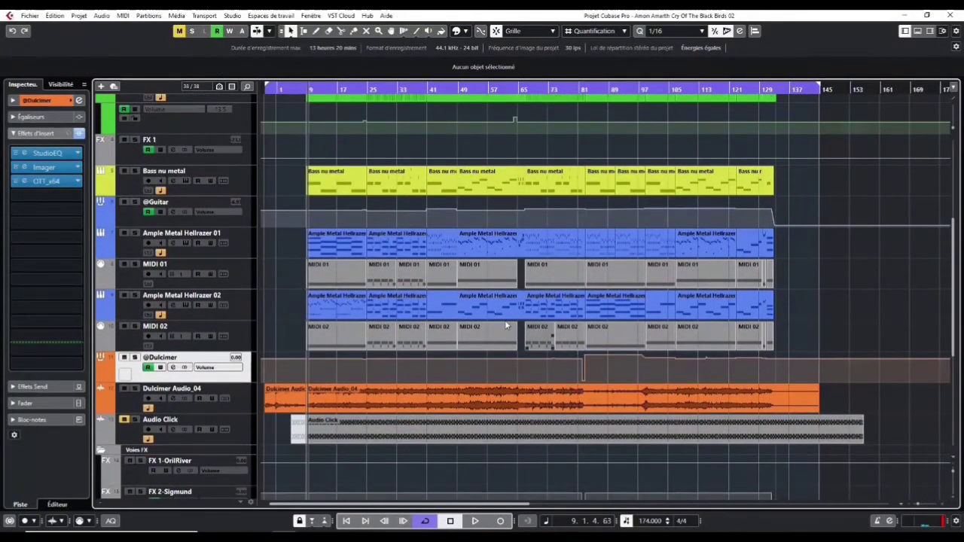
scroll(506, 325, "down", 2)
key("z")
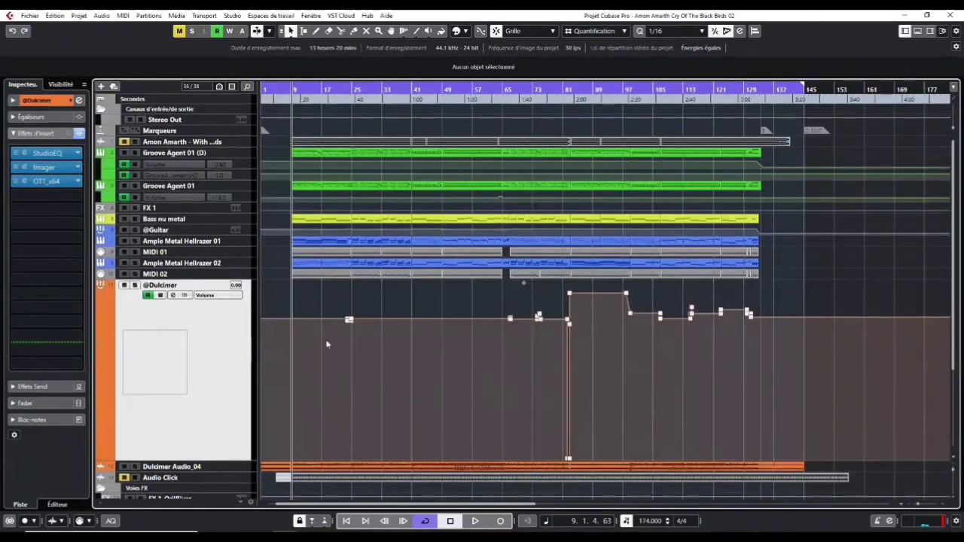
left_click_drag(280, 285, 815, 352)
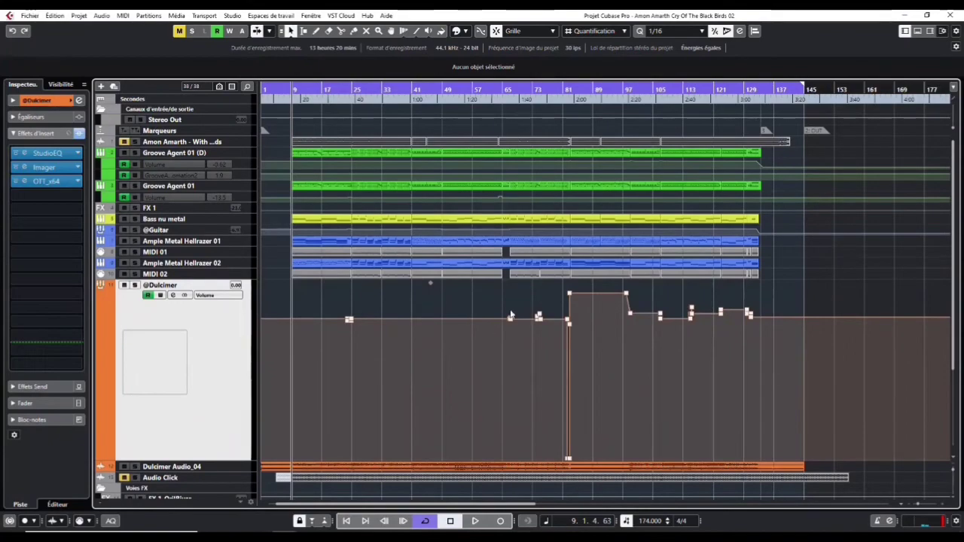
scroll(444, 315, "right", 3)
key("z")
scroll(463, 106, "up", 1)
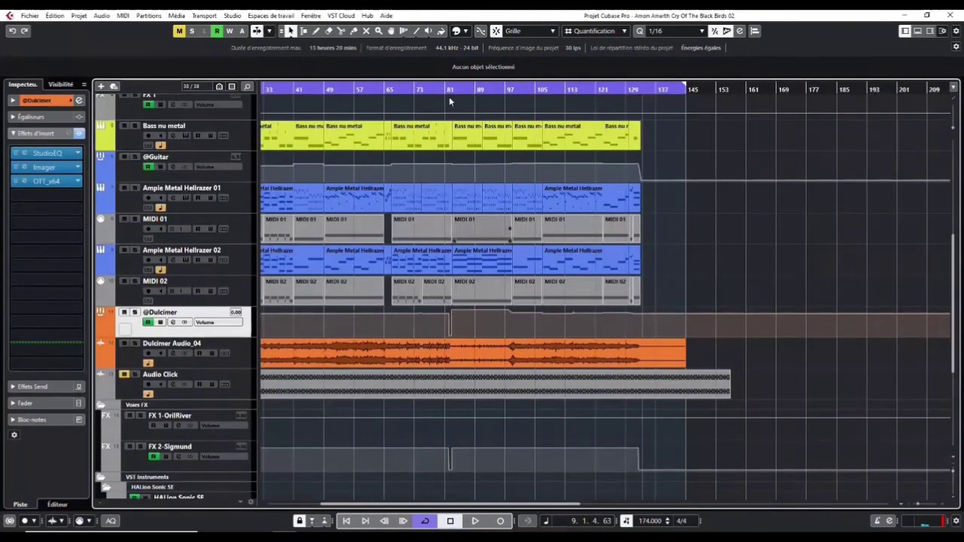
Step: Place the project cursor at 82.4.2.0 and enlarge the Dulcimer Audio_04 track to examine its waveform from bar 83
left_click(450, 91)
key("h")
key("h")
key("h")
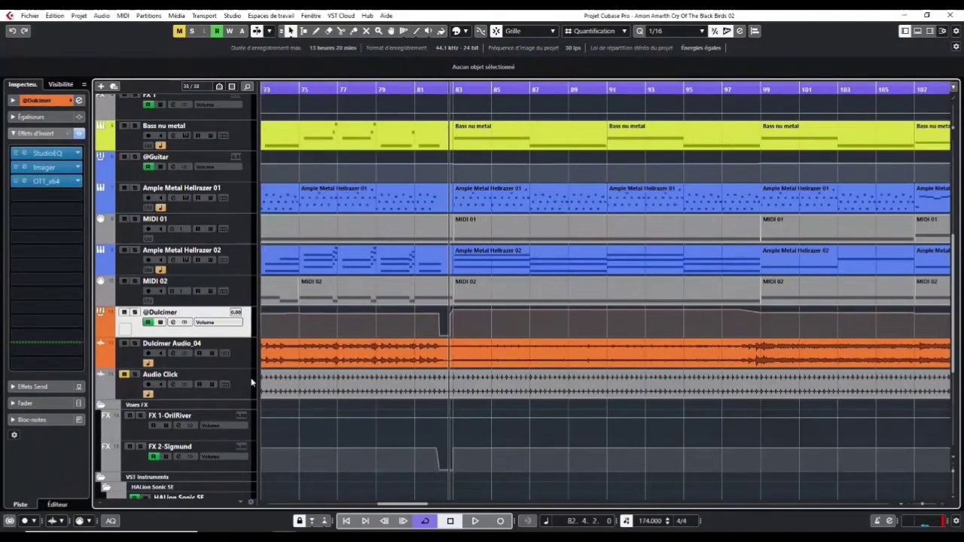
scroll(241, 383, "up", 1)
scroll(241, 382, "right", 3)
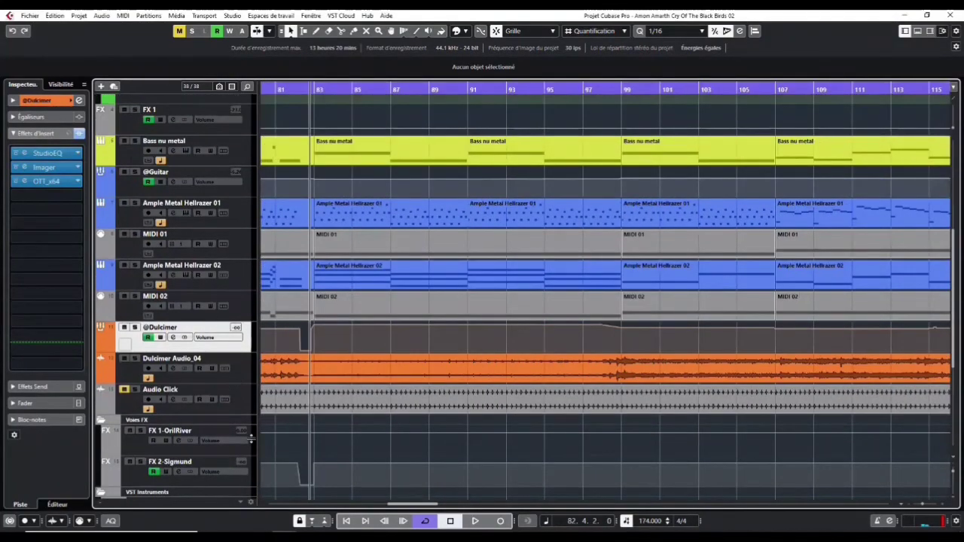
key("Down")
key("z")
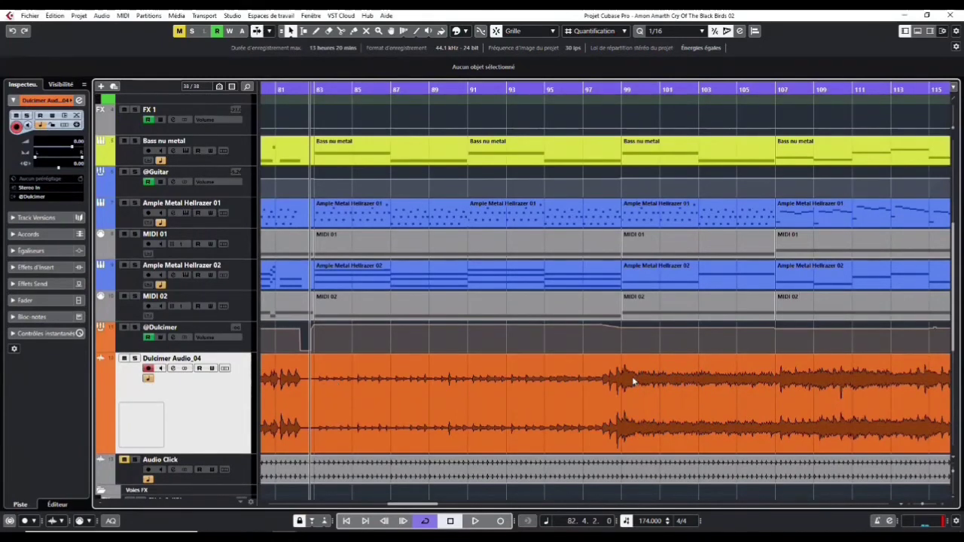
scroll(619, 375, "right", 2)
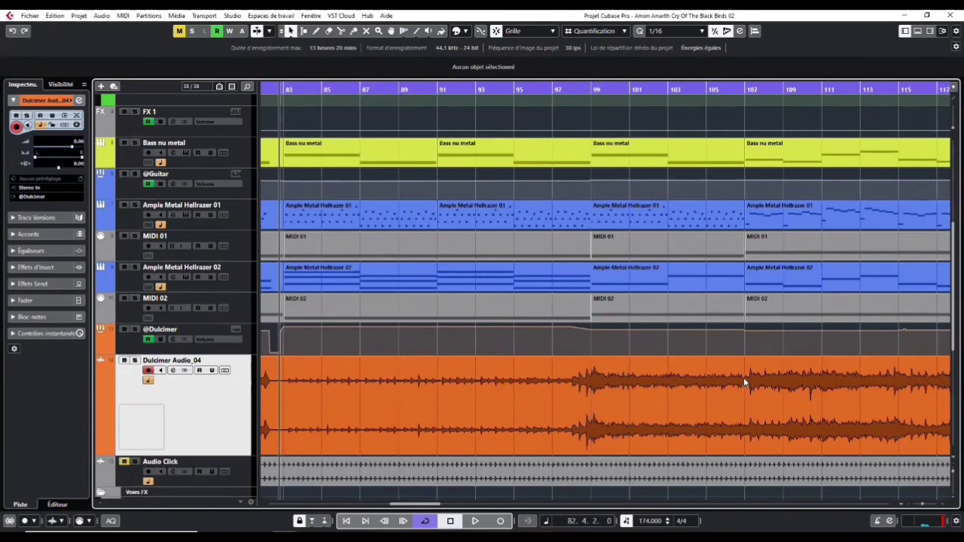
scroll(504, 407, "left", 1)
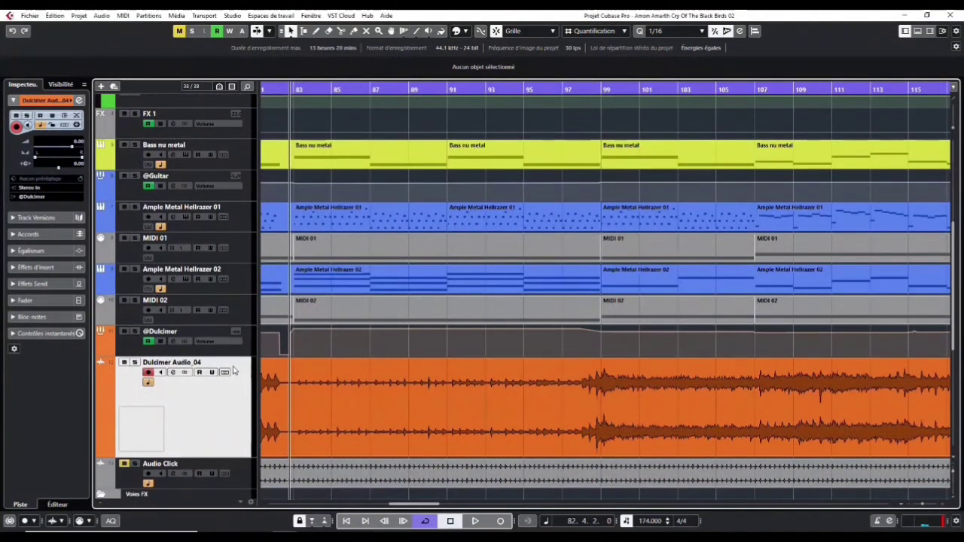
left_click(215, 352)
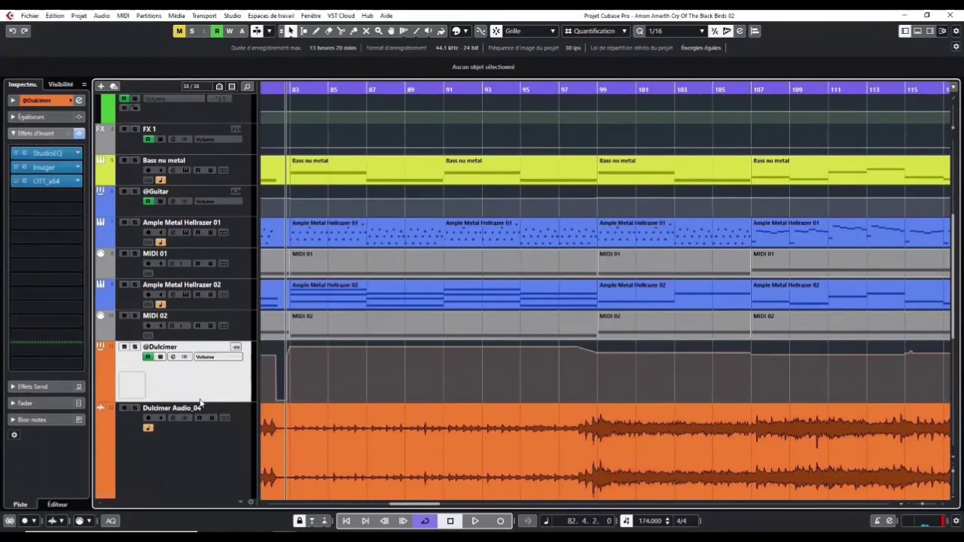
left_click_drag(199, 404, 200, 415)
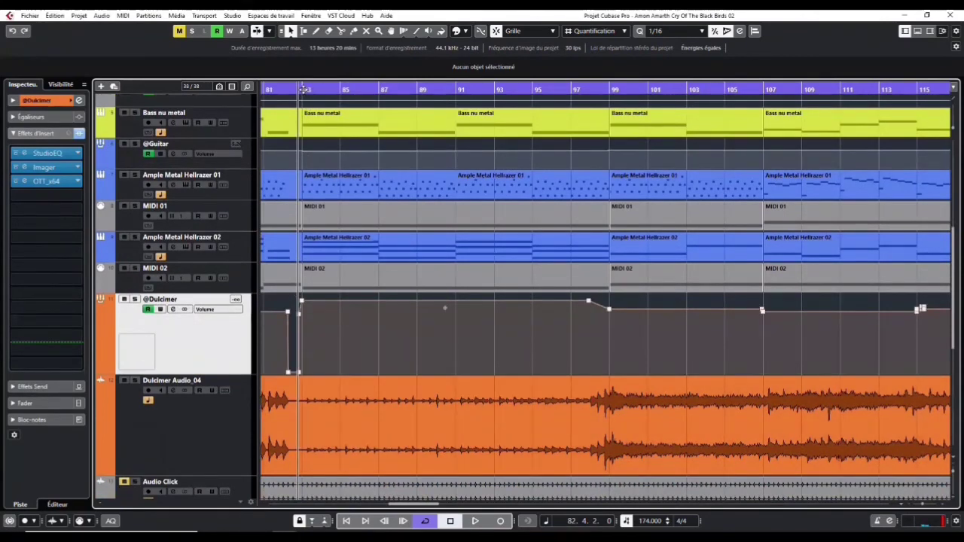
left_click_drag(304, 89, 300, 305)
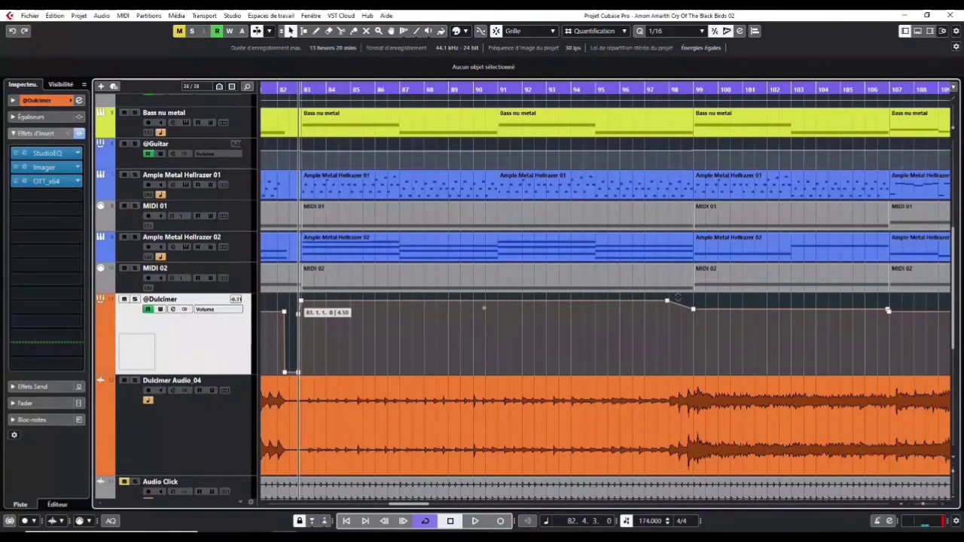
left_click(302, 301)
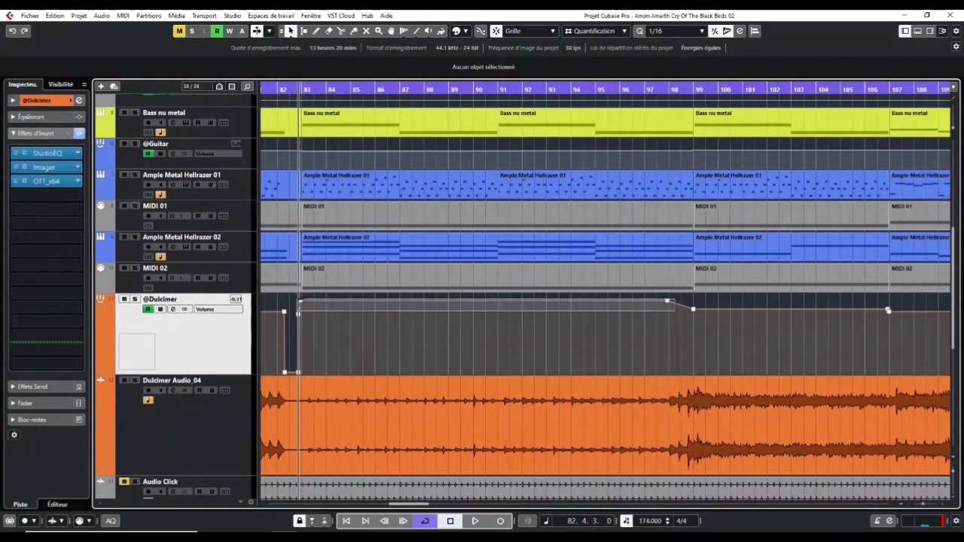
left_click(688, 406)
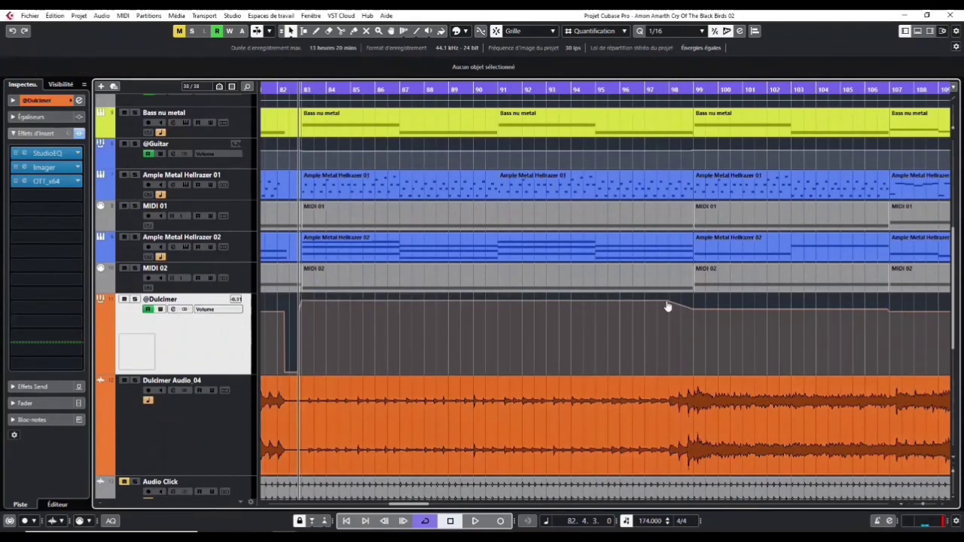
mouse_move(667, 305)
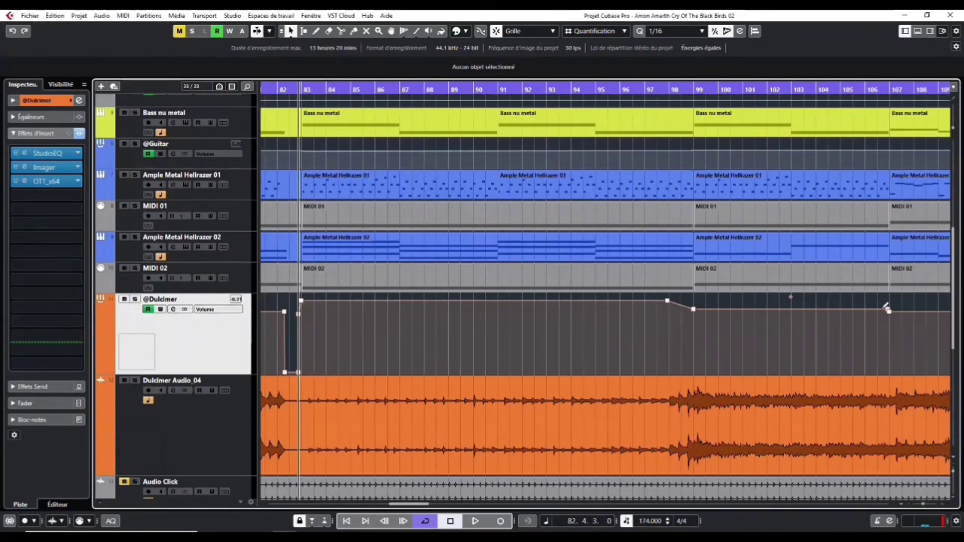
left_click(548, 90)
key("space")
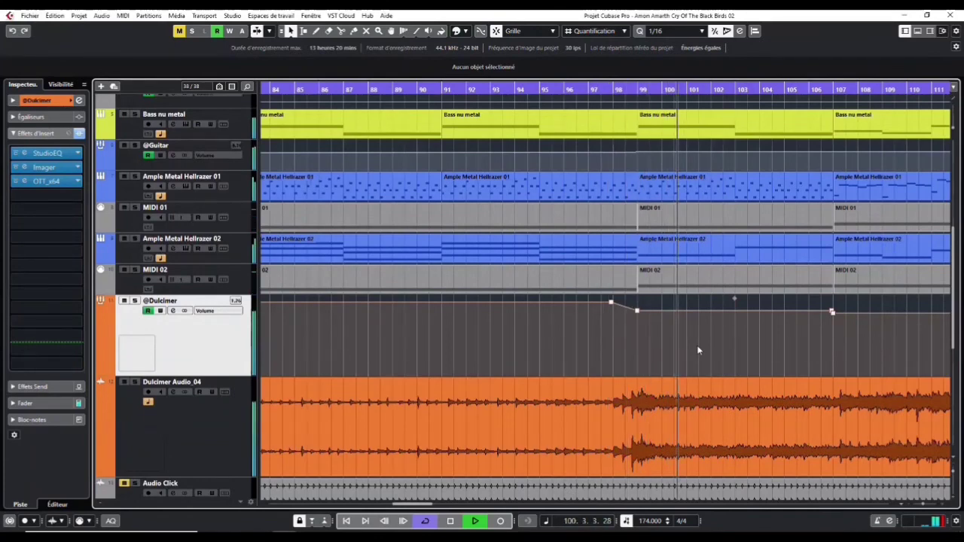
key("space")
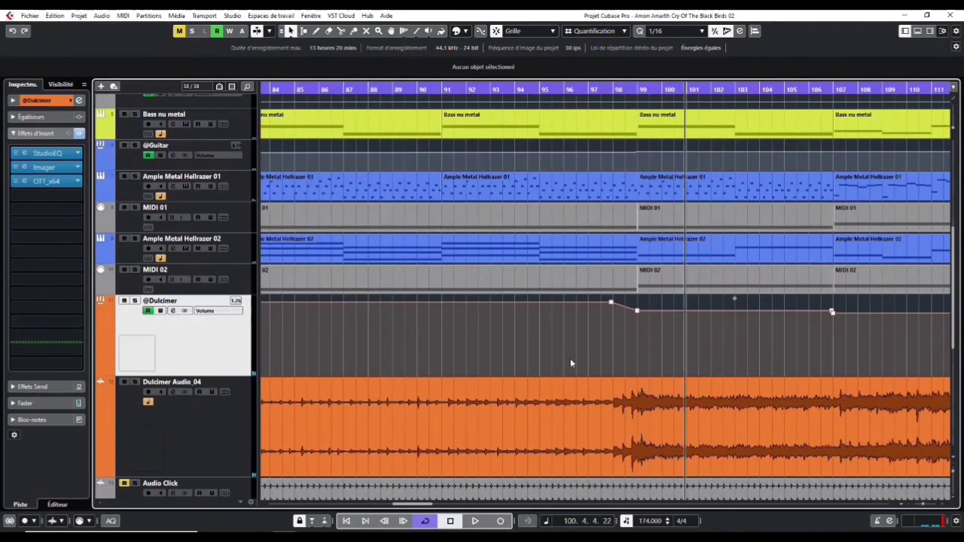
scroll(512, 343, "left", 3)
scroll(463, 324, "down", 1)
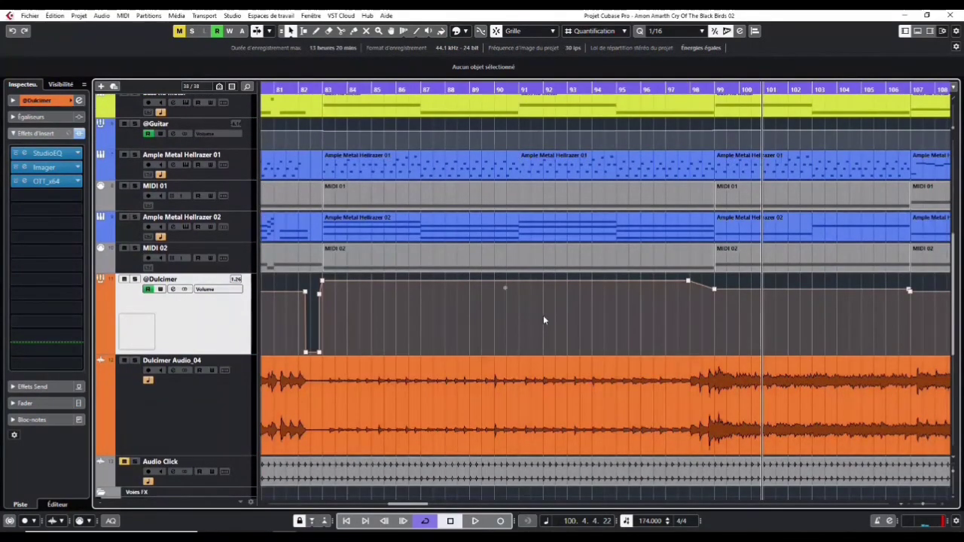
key("g")
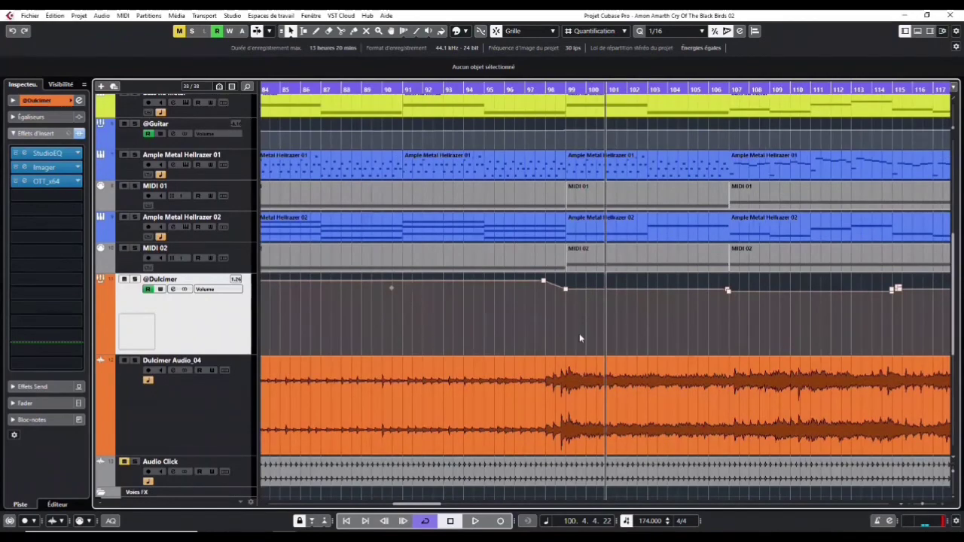
key("g")
key("g")
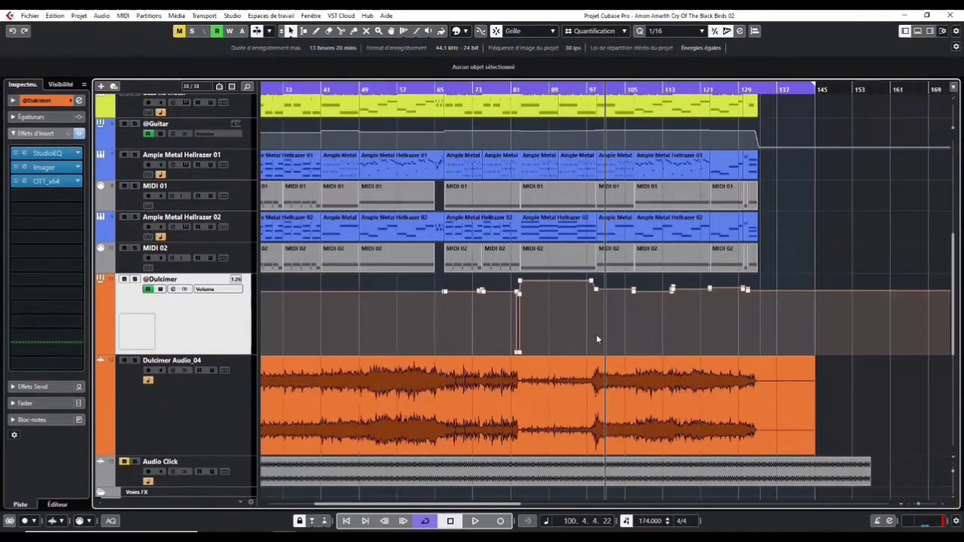
key("g")
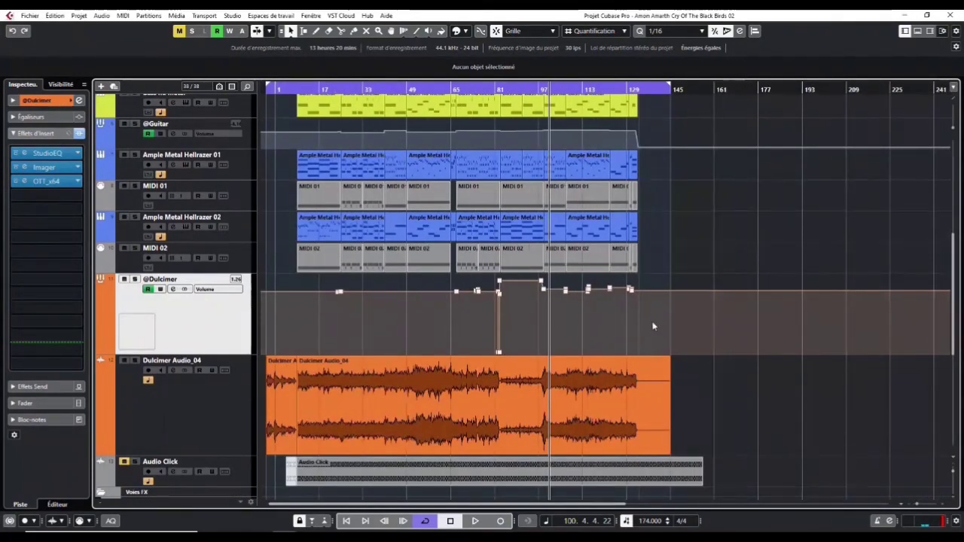